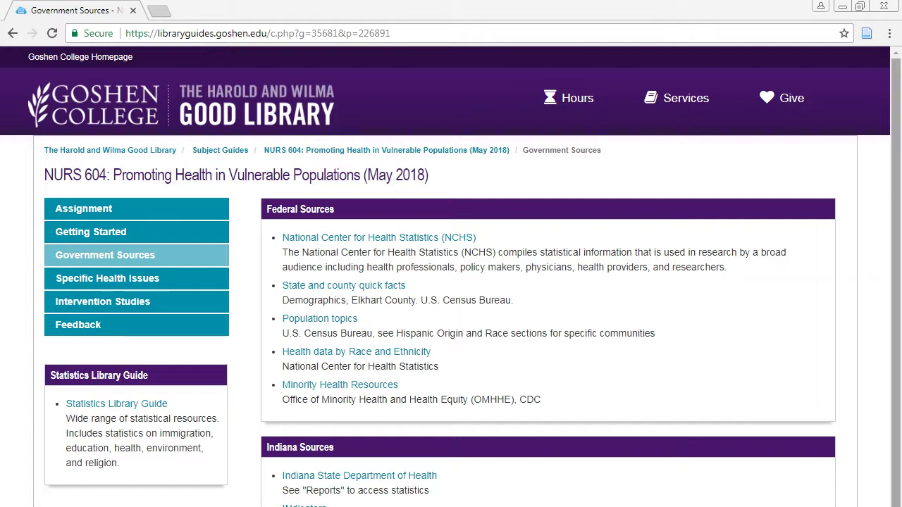
Step: Look through the guide's federal and Indiana government sources and open the INdicators resource under Indiana Sources
{"action": "scroll", "coordinate": [451, 277], "scroll_direction": "down", "scroll_amount": 1}
{"action": "scroll", "coordinate": [451, 277], "scroll_direction": "down", "scroll_amount": 3}
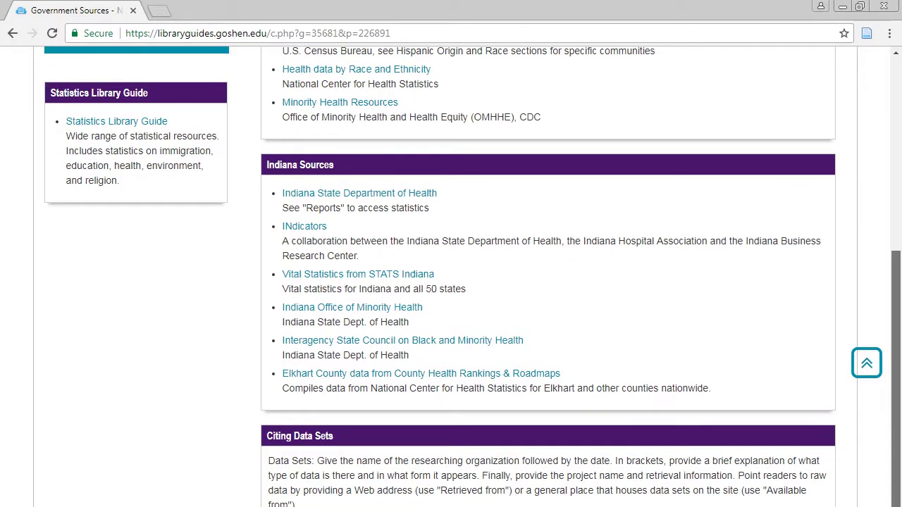
{"action": "scroll", "coordinate": [451, 277], "scroll_direction": "up", "scroll_amount": 4}
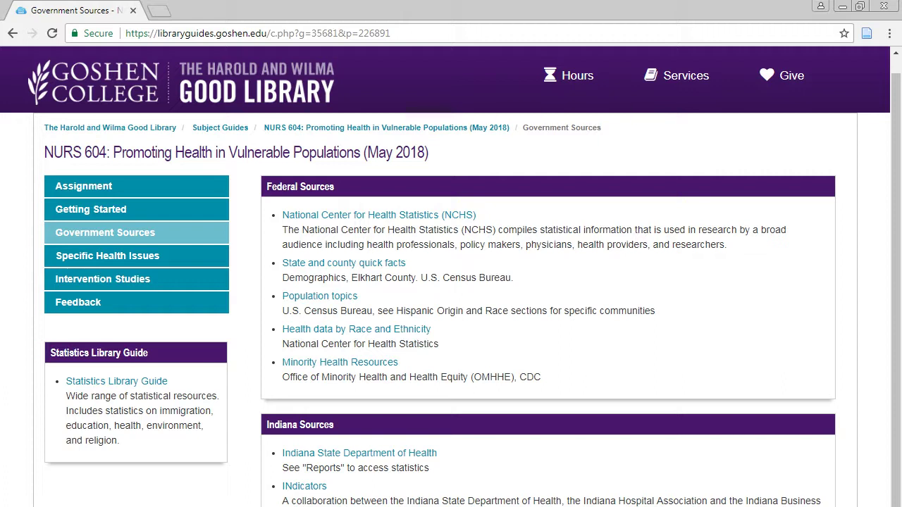
{"action": "scroll", "coordinate": [451, 276], "scroll_direction": "down", "scroll_amount": 3}
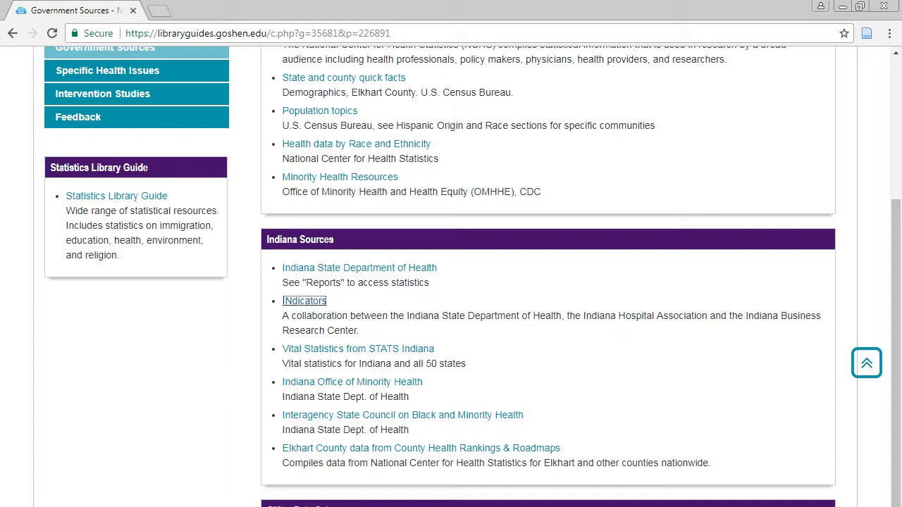
{"action": "left_click", "coordinate": [304, 301]}
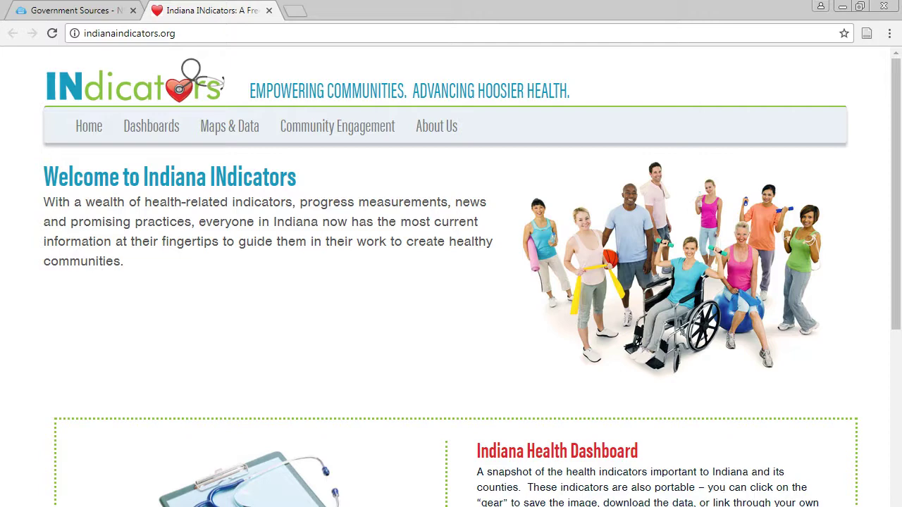
Step: Look over the Indiana INdicators home page and open the Indiana Health Dashboard
{"action": "scroll", "coordinate": [451, 282], "scroll_direction": "down", "scroll_amount": 3}
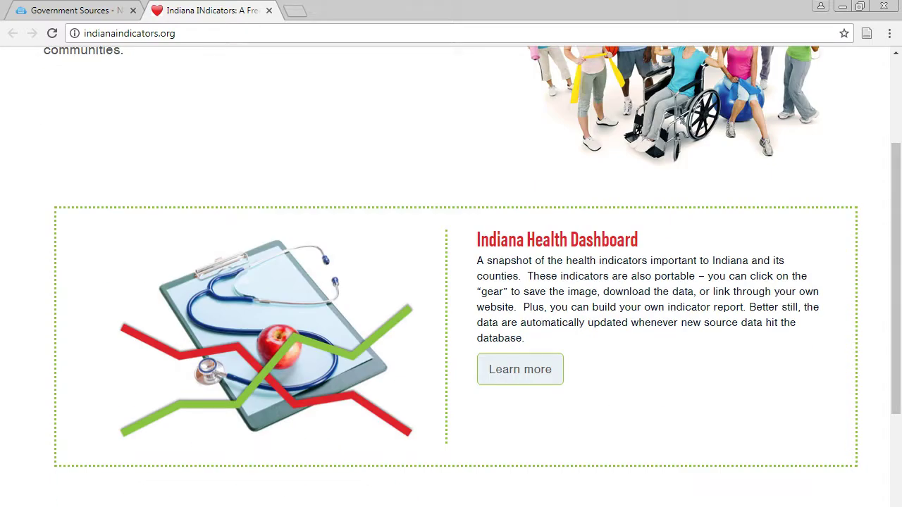
{"action": "scroll", "coordinate": [451, 282], "scroll_direction": "up", "scroll_amount": 3}
{"action": "scroll", "coordinate": [451, 281], "scroll_direction": "down", "scroll_amount": 4}
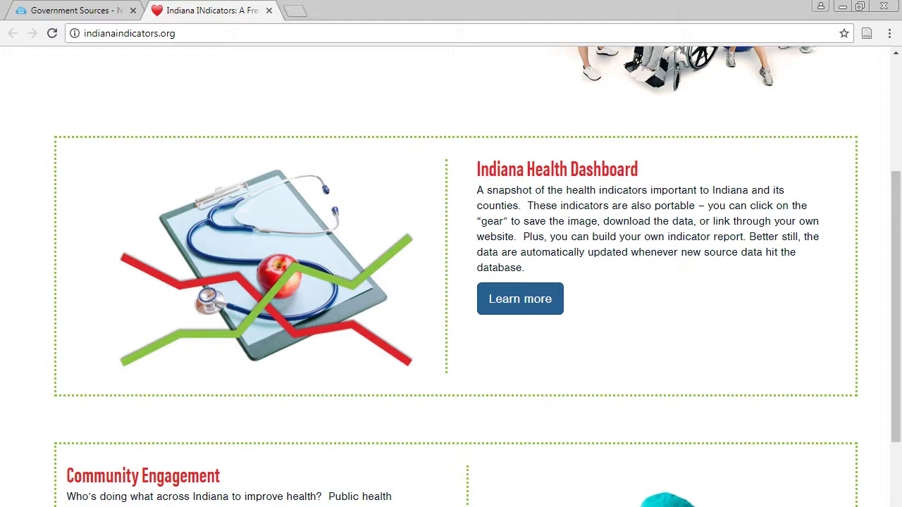
{"action": "left_click", "coordinate": [520, 298]}
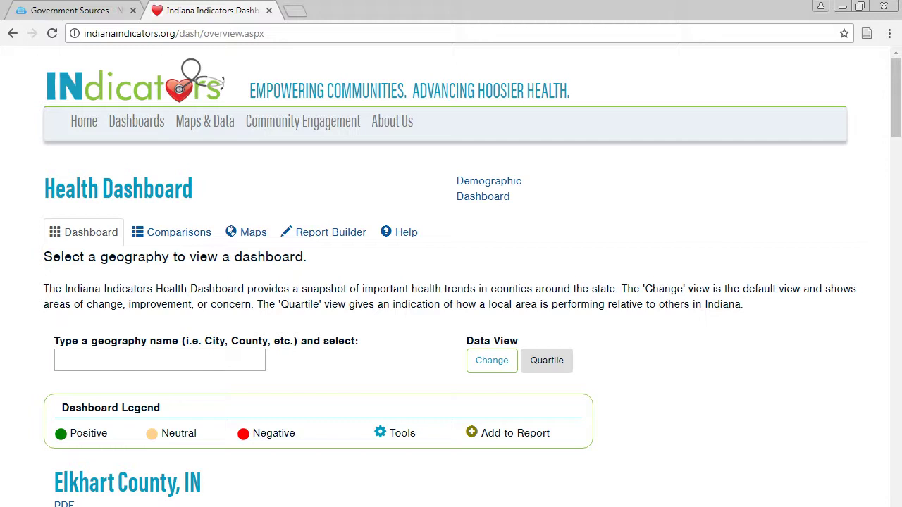
Step: Set the dashboard geography to Elkhart County, IN
{"action": "left_click", "coordinate": [58, 360]}
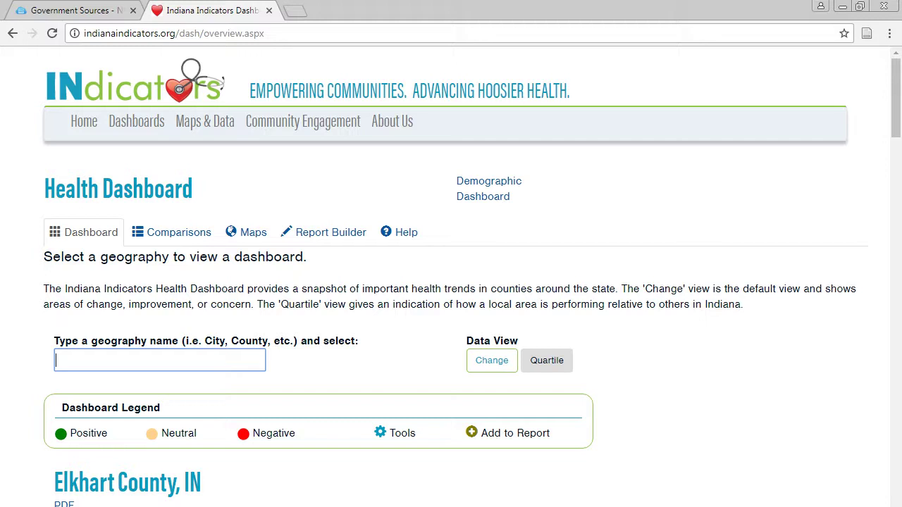
{"action": "type", "text": "Elkhar"}
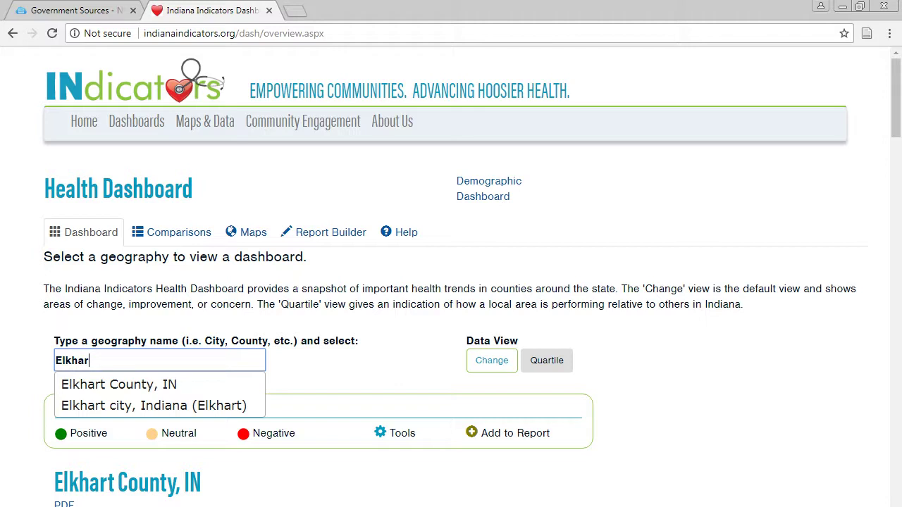
{"action": "type", "text": "t"}
{"action": "key", "text": "Return"}
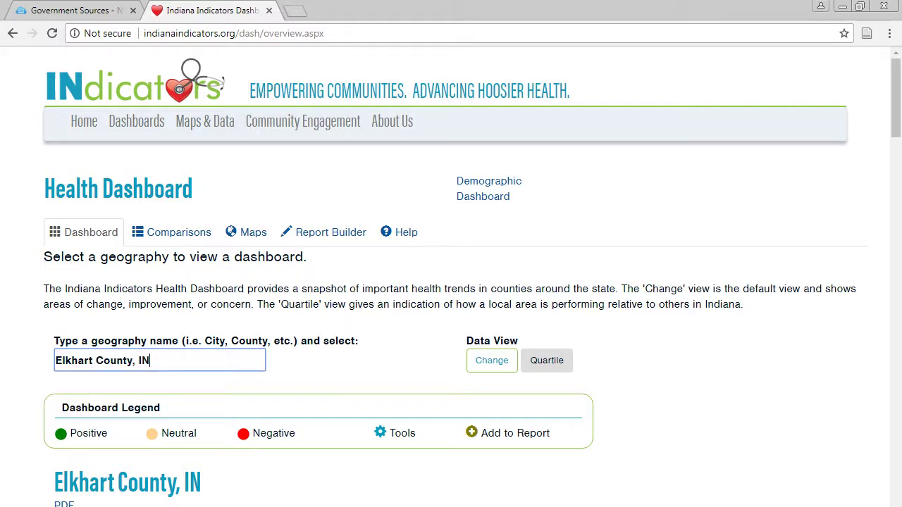
Step: Review Elkhart County's Access to Care and Cancer indicators on the dashboard
{"action": "scroll", "coordinate": [451, 282], "scroll_direction": "down", "scroll_amount": 1}
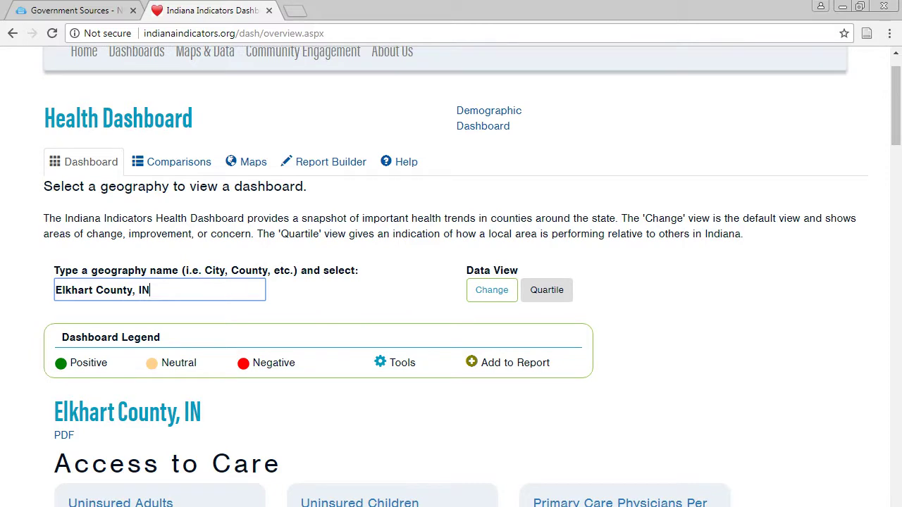
{"action": "scroll", "coordinate": [451, 282], "scroll_direction": "down", "scroll_amount": 5}
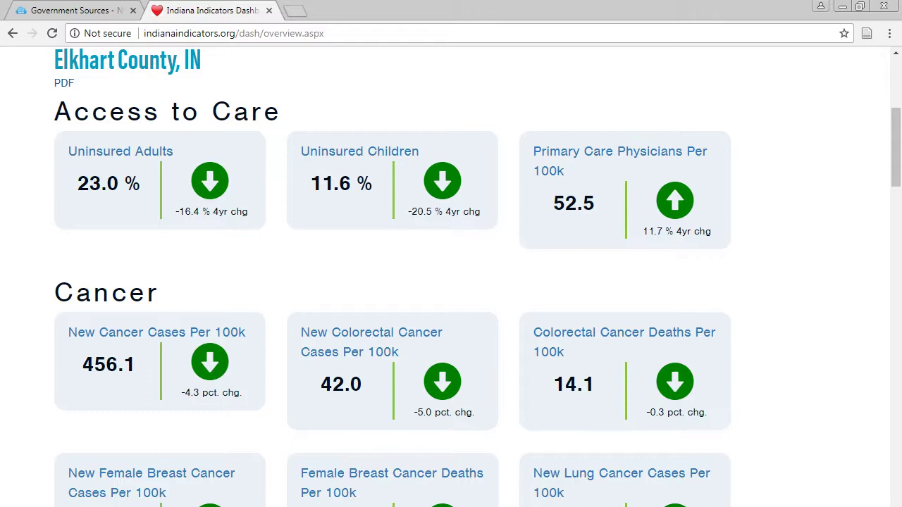
{"action": "scroll", "coordinate": [451, 282], "scroll_direction": "down", "scroll_amount": 1}
{"action": "scroll", "coordinate": [451, 282], "scroll_direction": "up", "scroll_amount": 2}
{"action": "scroll", "coordinate": [451, 282], "scroll_direction": "up", "scroll_amount": 1}
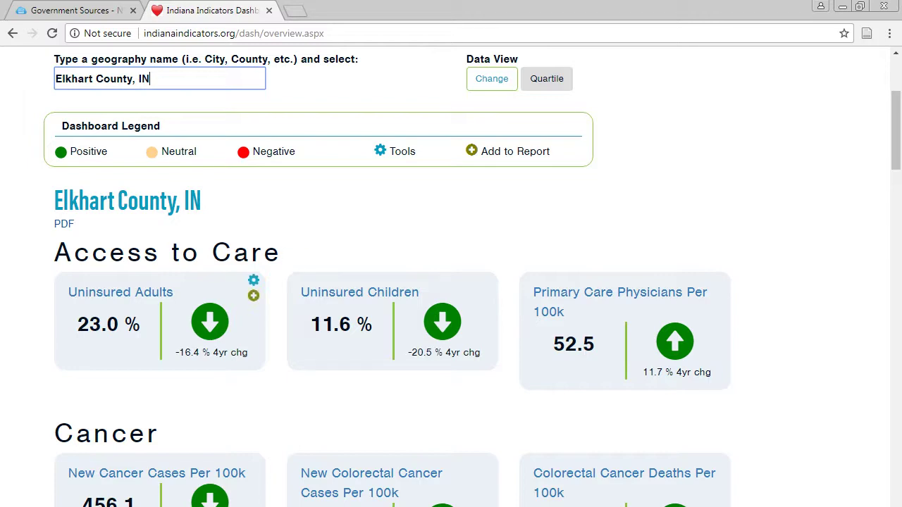
{"action": "scroll", "coordinate": [211, 317], "scroll_direction": "down", "scroll_amount": 2}
{"action": "scroll", "coordinate": [451, 282], "scroll_direction": "down", "scroll_amount": 1}
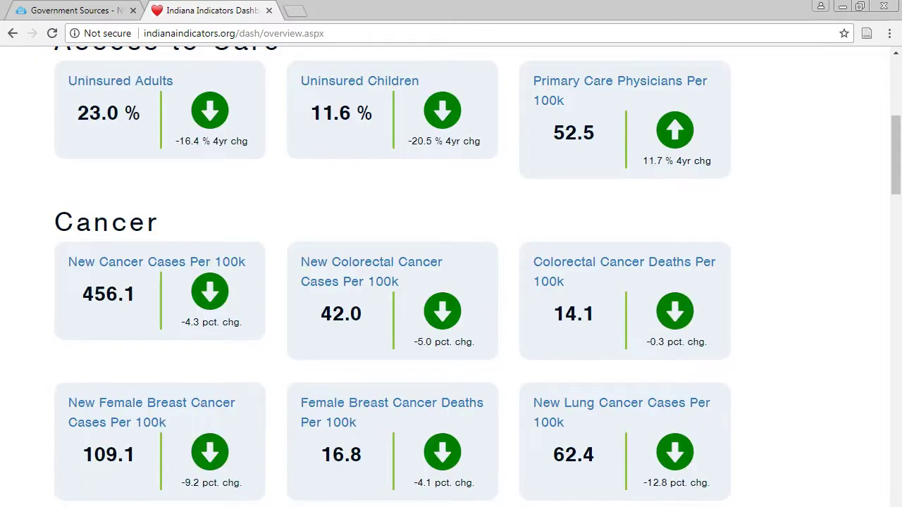
{"action": "scroll", "coordinate": [451, 282], "scroll_direction": "down", "scroll_amount": 1}
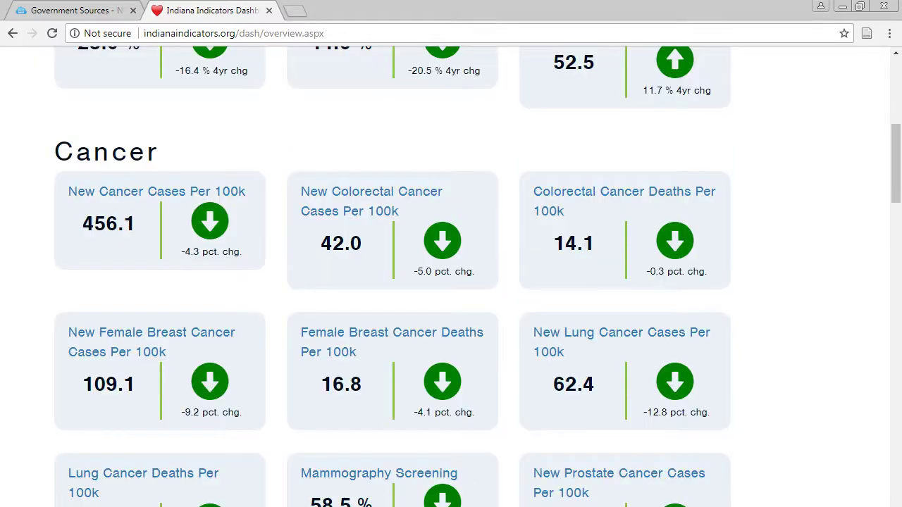
{"action": "scroll", "coordinate": [451, 282], "scroll_direction": "down", "scroll_amount": 1}
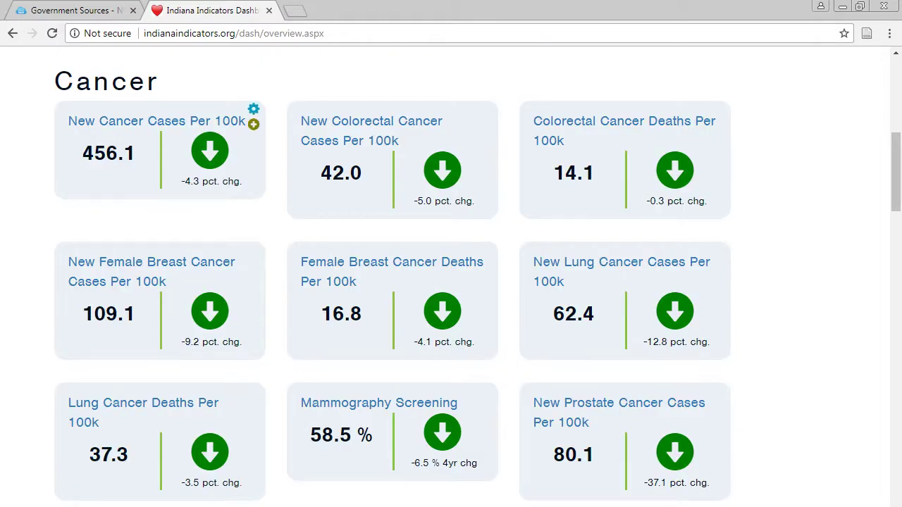
Step: View the details of New Cancer Cases Per 100k, highlighting its definition and source, and close them
{"action": "left_click", "coordinate": [157, 121]}
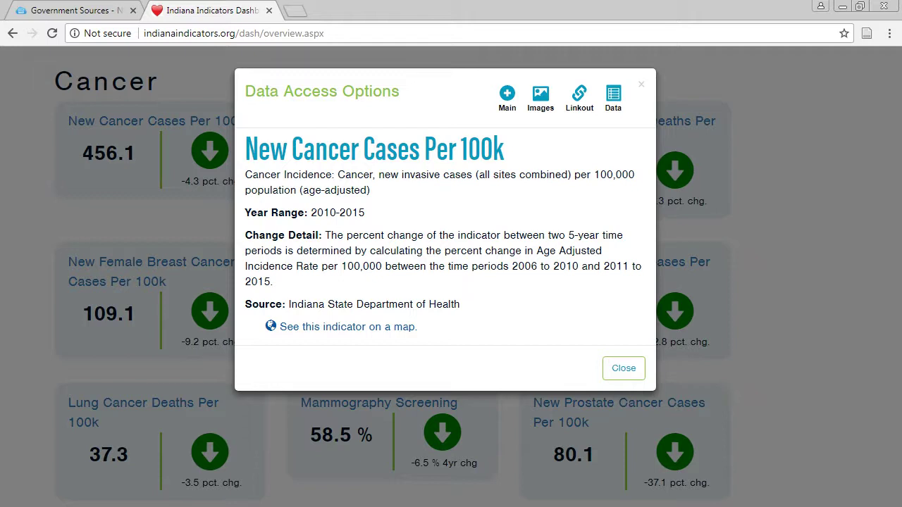
{"action": "triple_click", "coordinate": [342, 303]}
{"action": "left_click_drag", "start_coordinate": [245, 174], "coordinate": [370, 190]}
{"action": "left_click_drag", "start_coordinate": [460, 305], "coordinate": [289, 304]}
{"action": "left_click", "coordinate": [288, 304]}
{"action": "left_click_drag", "start_coordinate": [371, 190], "coordinate": [245, 175]}
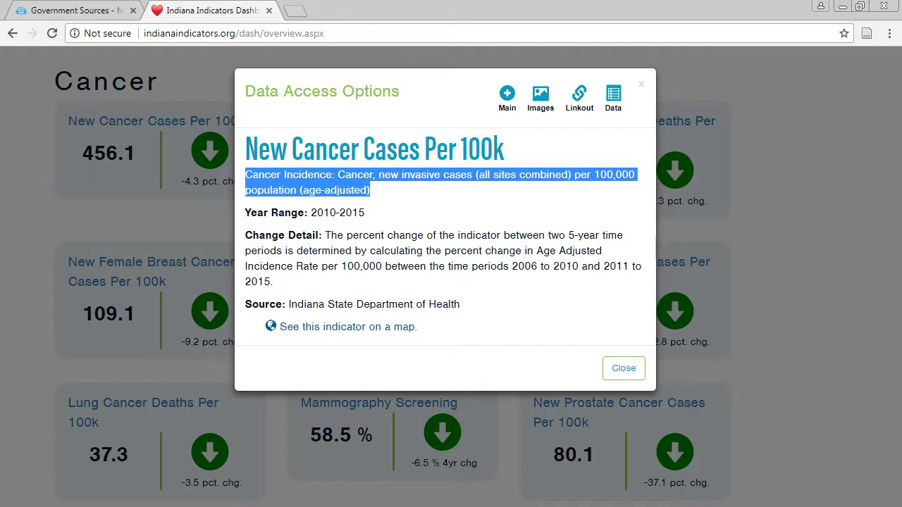
{"action": "left_click", "coordinate": [624, 368]}
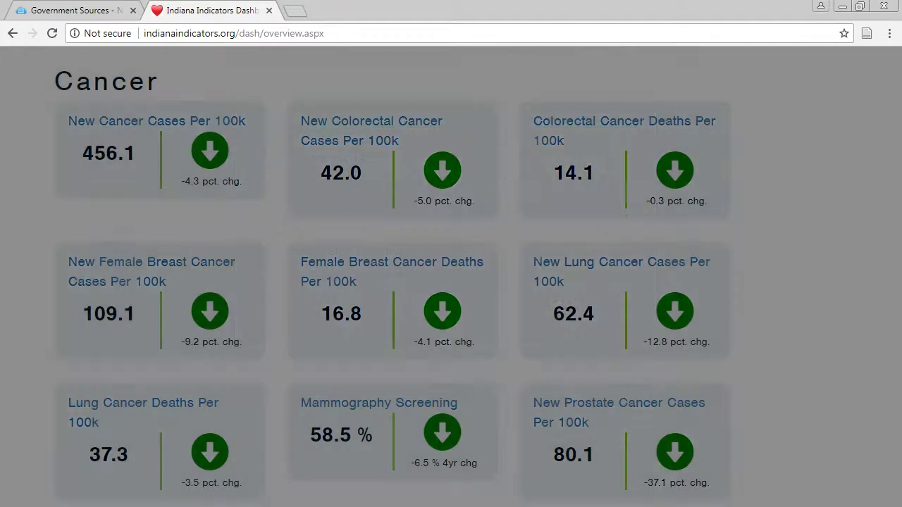
Step: Survey the remaining indicator categories for Elkhart County, from Chronic Diseases and Conditions to Substance Use, and return to the dashboard's start
{"action": "scroll", "coordinate": [451, 281], "scroll_direction": "down", "scroll_amount": 5}
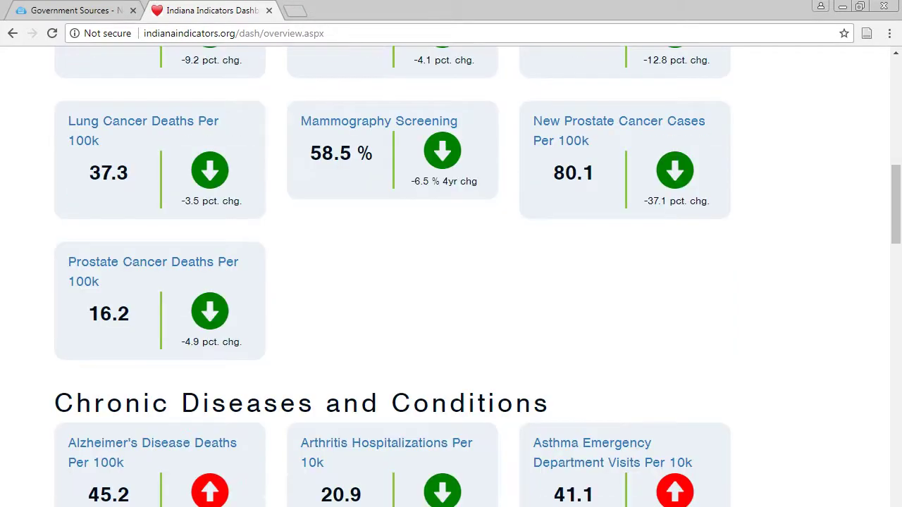
{"action": "scroll", "coordinate": [451, 281], "scroll_direction": "down", "scroll_amount": 3}
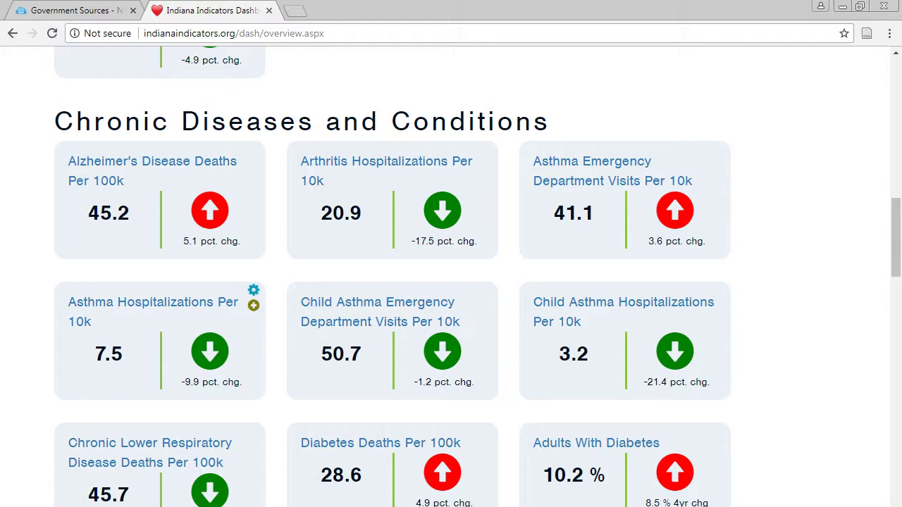
{"action": "scroll", "coordinate": [160, 341], "scroll_direction": "down", "scroll_amount": 2}
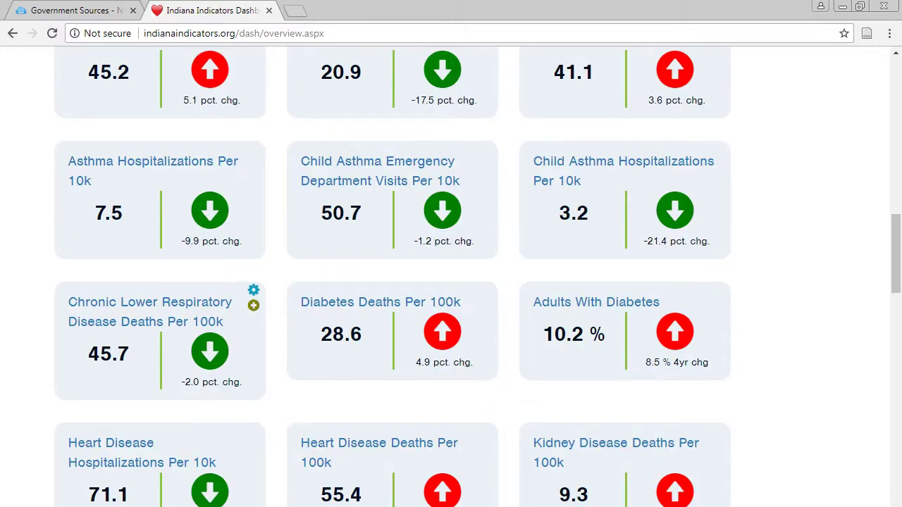
{"action": "scroll", "coordinate": [159, 341], "scroll_direction": "down", "scroll_amount": 2}
{"action": "scroll", "coordinate": [160, 282], "scroll_direction": "down", "scroll_amount": 6}
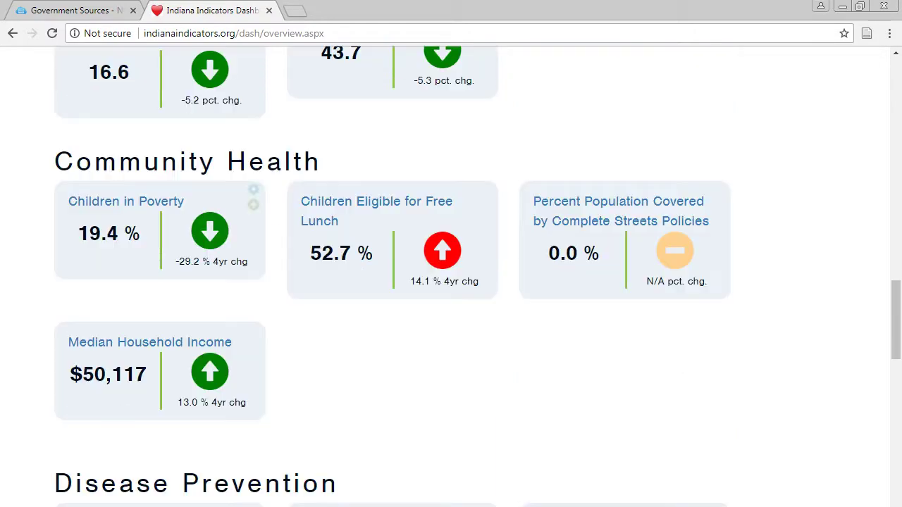
{"action": "scroll", "coordinate": [159, 233], "scroll_direction": "down", "scroll_amount": 4}
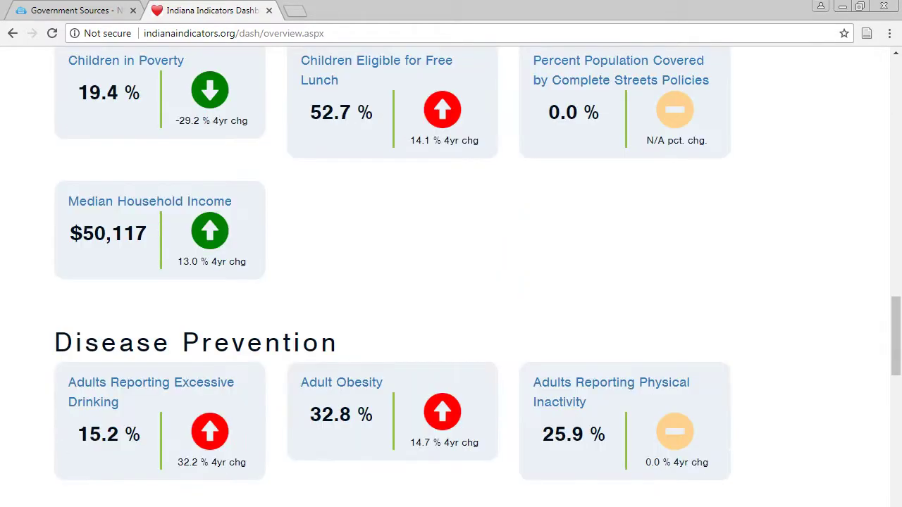
{"action": "scroll", "coordinate": [159, 232], "scroll_direction": "down", "scroll_amount": 15}
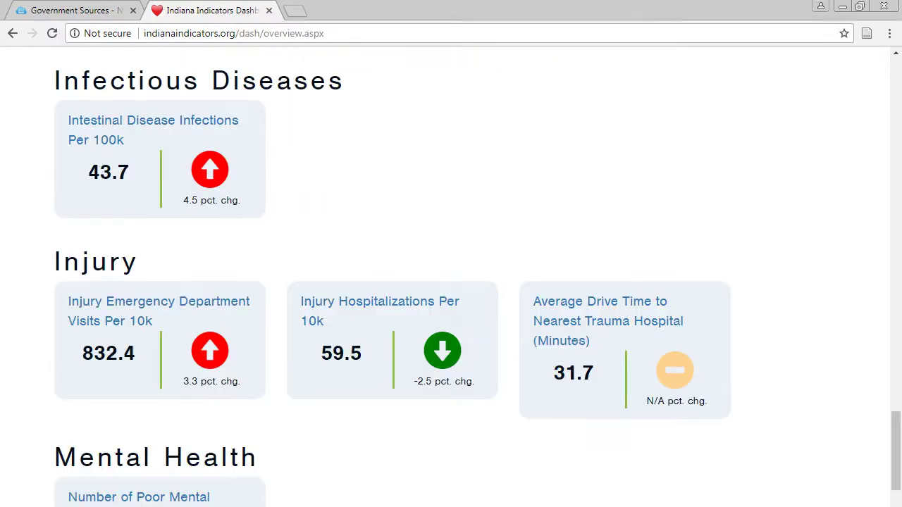
{"action": "scroll", "coordinate": [451, 282], "scroll_direction": "down", "scroll_amount": 5}
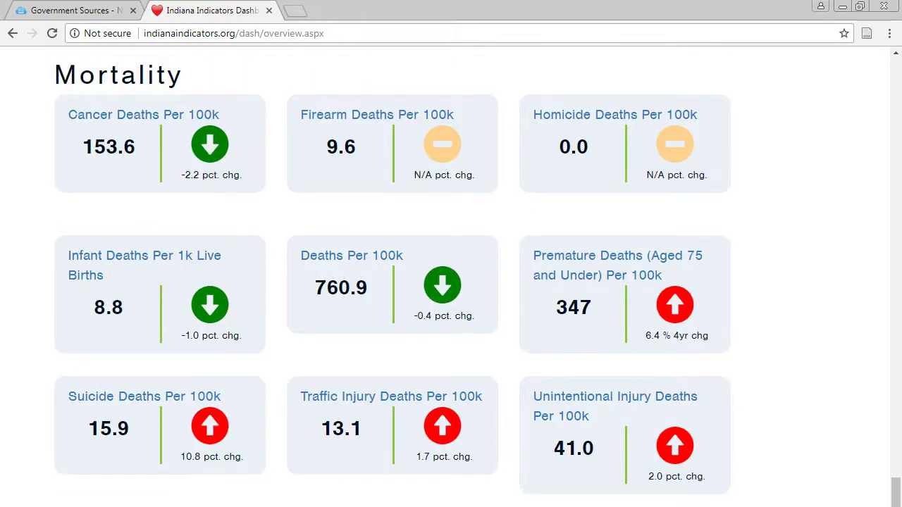
{"action": "scroll", "coordinate": [451, 282], "scroll_direction": "down", "scroll_amount": 11}
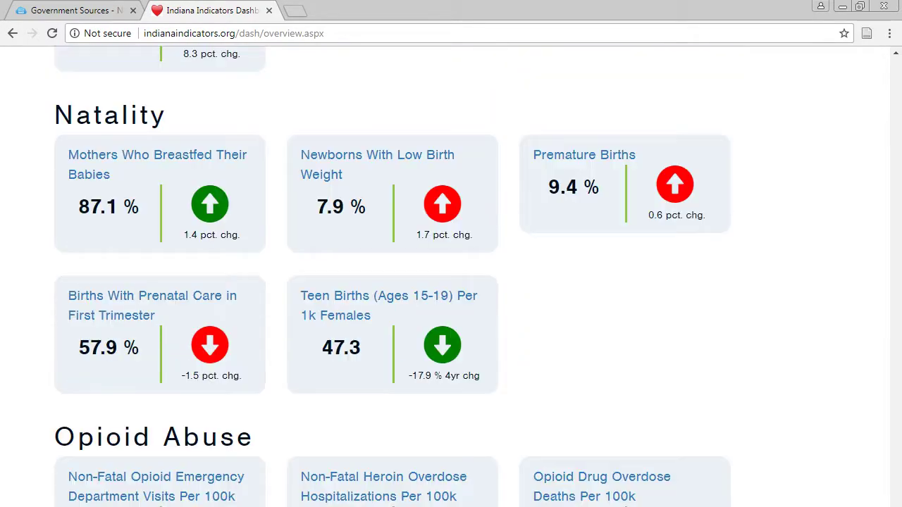
{"action": "scroll", "coordinate": [451, 282], "scroll_direction": "down", "scroll_amount": 8}
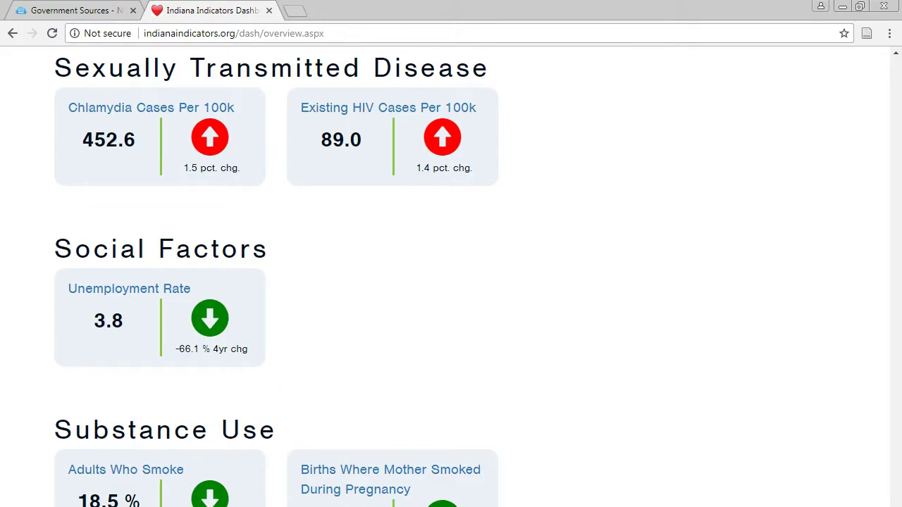
{"action": "scroll", "coordinate": [451, 282], "scroll_direction": "up", "scroll_amount": 20}
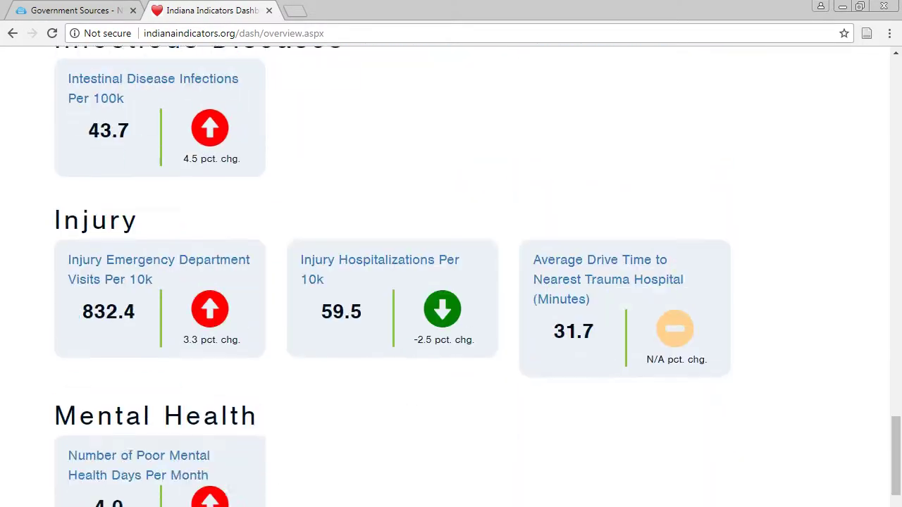
{"action": "scroll", "coordinate": [451, 282], "scroll_direction": "up", "scroll_amount": 20}
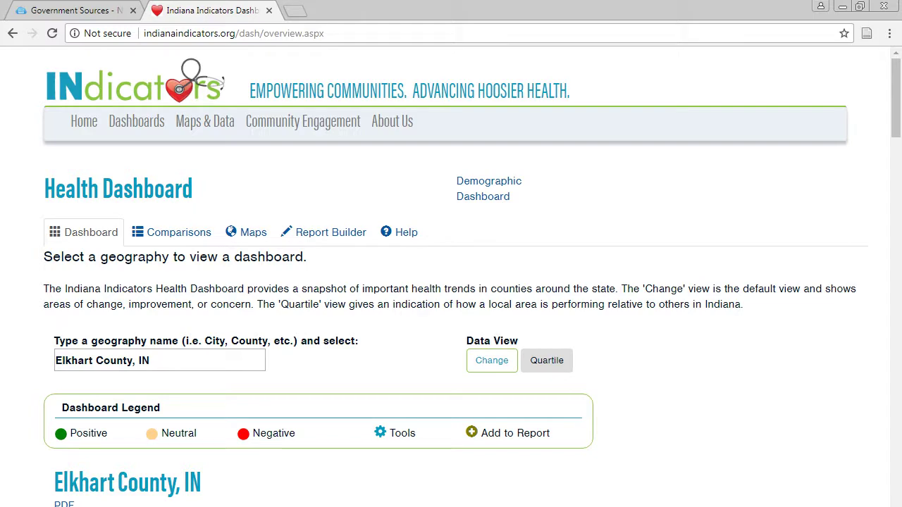
Step: Close the Indiana INdicators dashboard and open Vital Statistics from STATS Indiana in the library guide
{"action": "left_click", "coordinate": [268, 10]}
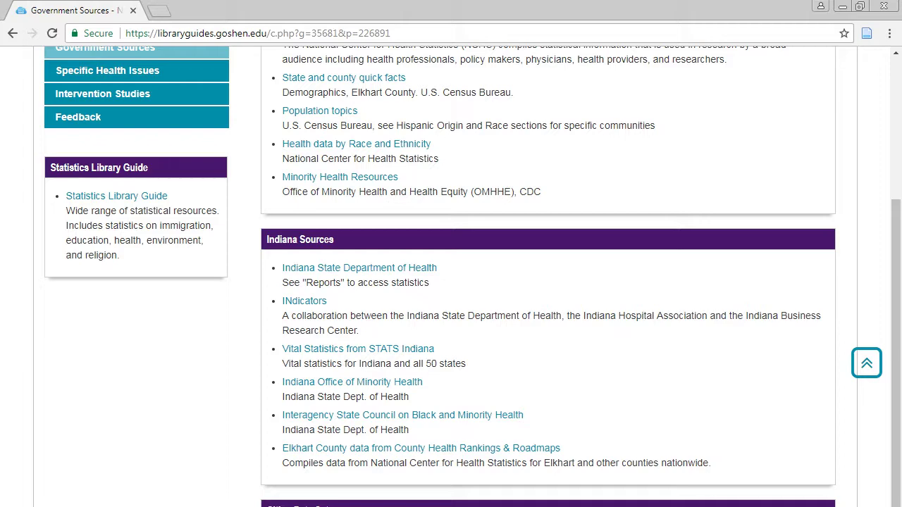
{"action": "left_click", "coordinate": [358, 349]}
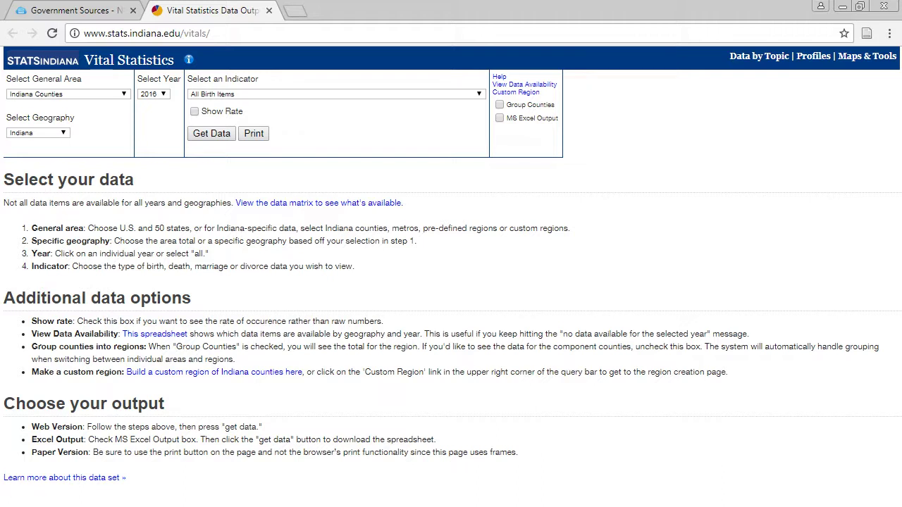
Step: Request the 2016 birth data for Elkhart, keeping Indiana Counties as the general area and All Birth Items as the indicator
{"action": "left_click", "coordinate": [69, 94]}
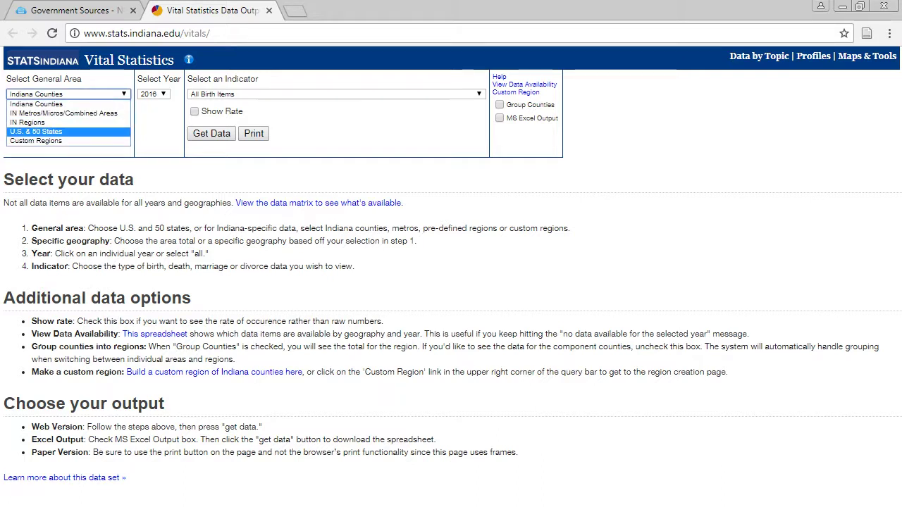
{"action": "key", "text": "Return"}
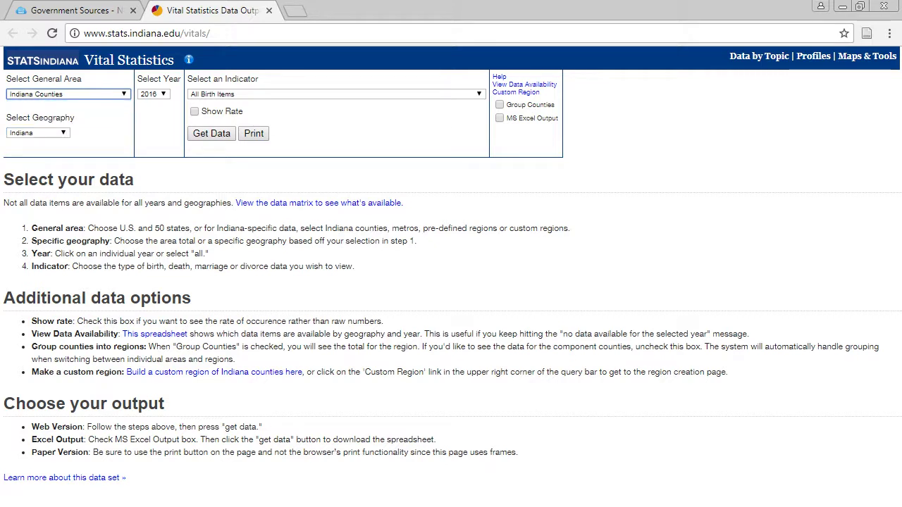
{"action": "key", "text": "Tab"}
{"action": "key", "text": "alt+Down"}
{"action": "key", "text": "Down"}
{"action": "key", "text": "Down"}
{"action": "key", "text": "Down"}
{"action": "key", "text": "Down"}
{"action": "key", "text": "Down"}
{"action": "key", "text": "Down"}
{"action": "key", "text": "Down"}
{"action": "key", "text": "Down"}
{"action": "key", "text": "Down"}
{"action": "key", "text": "Down"}
{"action": "key", "text": "Down"}
{"action": "key", "text": "Down"}
{"action": "key", "text": "Down"}
{"action": "key", "text": "Down"}
{"action": "key", "text": "Down"}
{"action": "key", "text": "Down"}
{"action": "key", "text": "Down"}
{"action": "key", "text": "Down"}
{"action": "key", "text": "Down"}
{"action": "key", "text": "Down"}
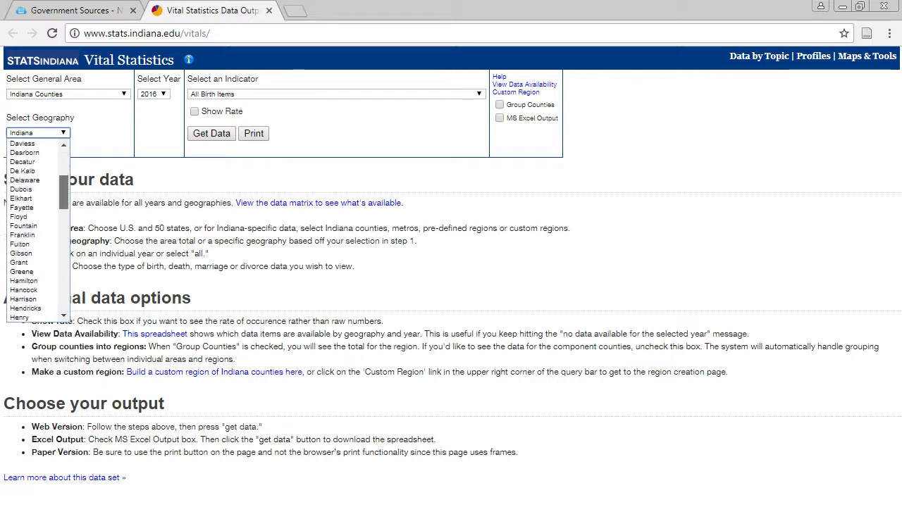
{"action": "key", "text": "Up"}
{"action": "key", "text": "Up"}
{"action": "key", "text": "Up"}
{"action": "key", "text": "Up"}
{"action": "key", "text": "Up"}
{"action": "key", "text": "Return"}
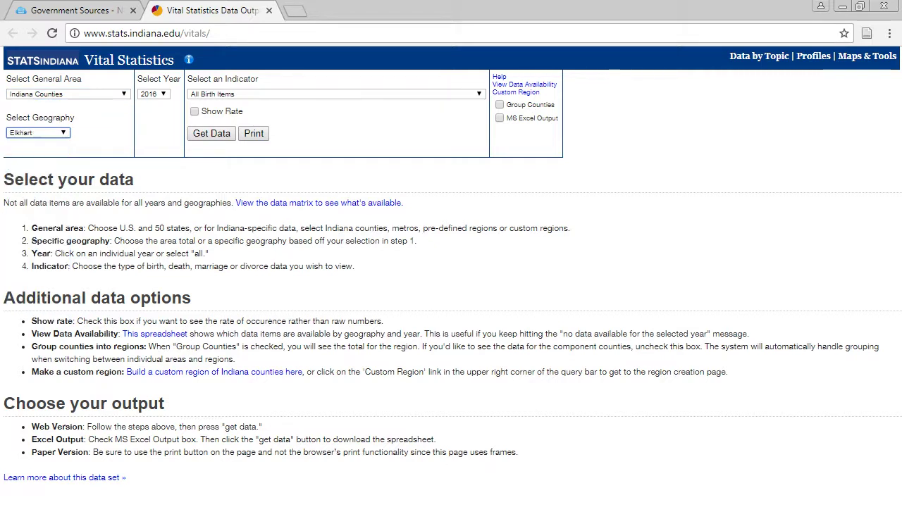
{"action": "key", "text": "Return"}
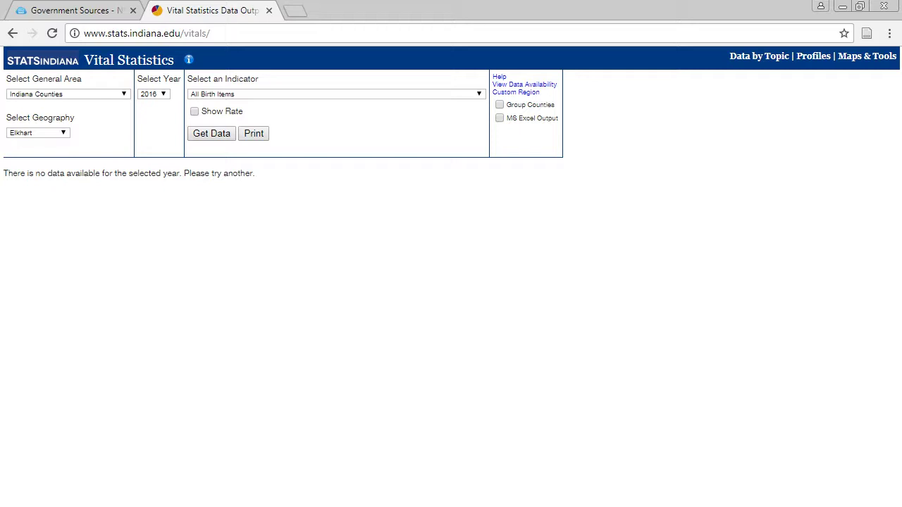
Step: Retrieve Elkhart's birth data for 2015 and look through the births table by mother's age and race
{"action": "left_click", "coordinate": [153, 93]}
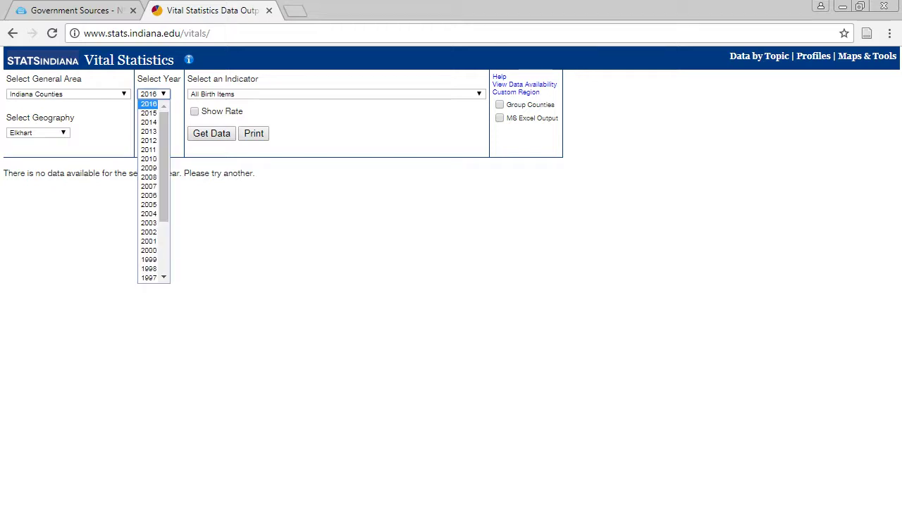
{"action": "left_click", "coordinate": [148, 114]}
{"action": "left_click", "coordinate": [211, 134]}
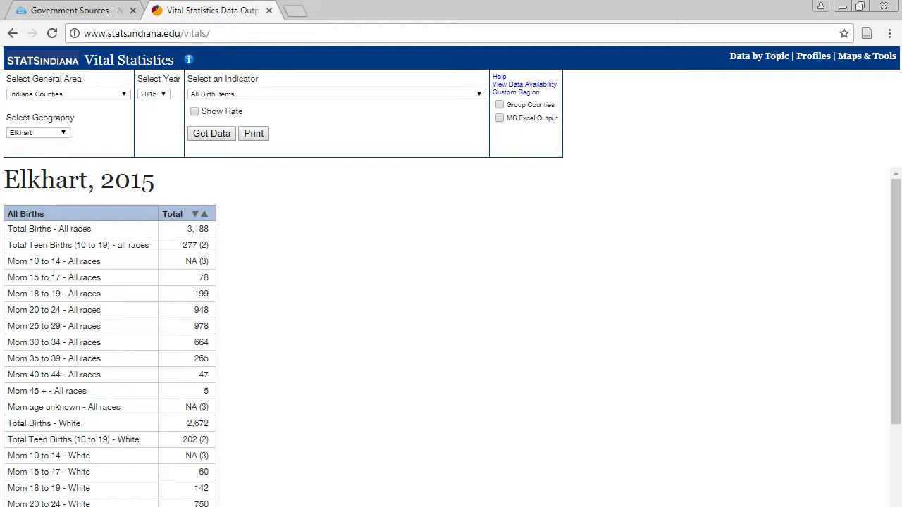
{"action": "scroll", "coordinate": [451, 331], "scroll_direction": "down", "scroll_amount": 1}
{"action": "scroll", "coordinate": [451, 331], "scroll_direction": "up", "scroll_amount": 1}
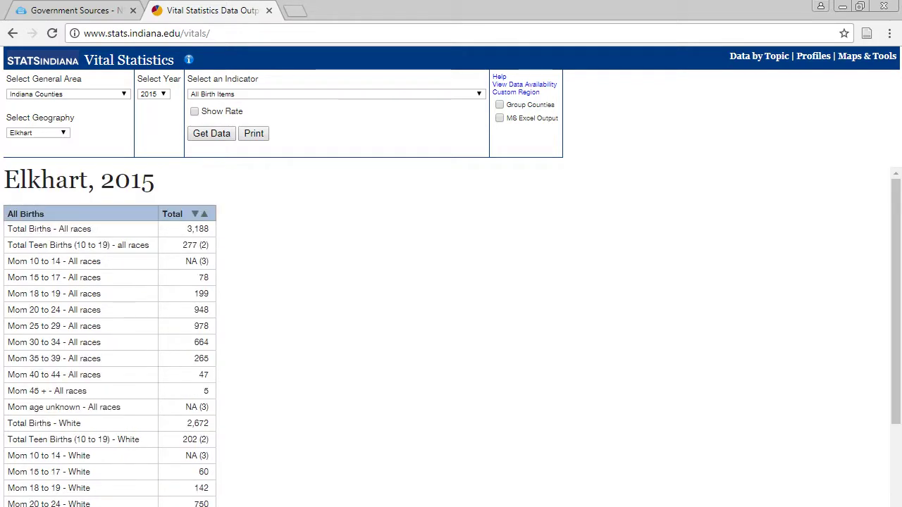
{"action": "scroll", "coordinate": [451, 331], "scroll_direction": "down", "scroll_amount": 3}
{"action": "scroll", "coordinate": [451, 331], "scroll_direction": "down", "scroll_amount": 6}
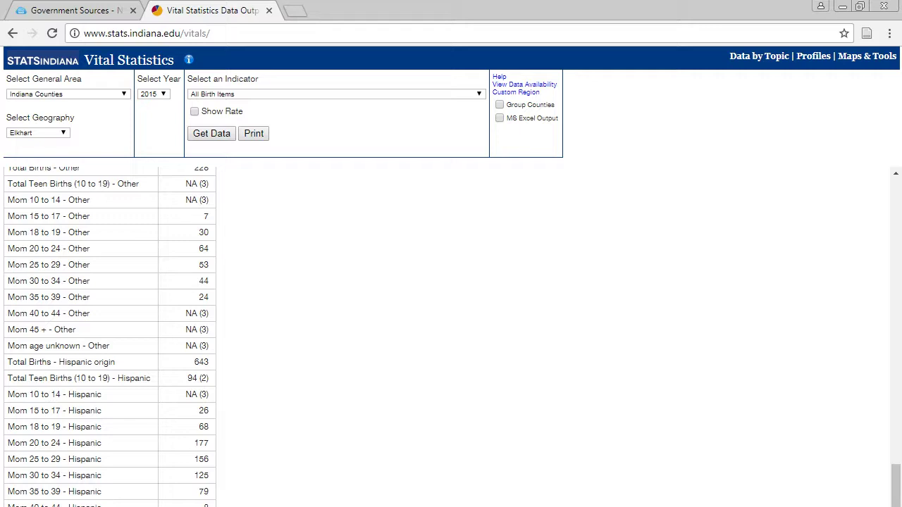
{"action": "scroll", "coordinate": [451, 331], "scroll_direction": "up", "scroll_amount": 15}
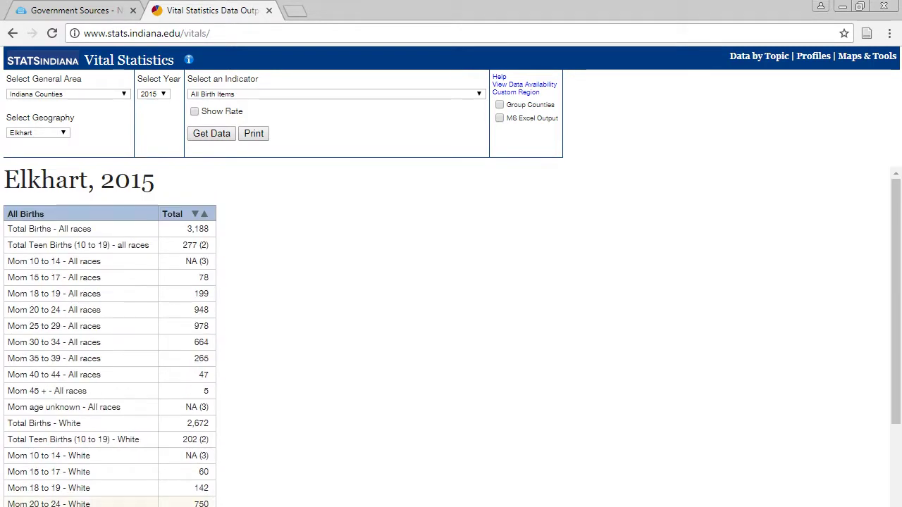
Step: Retrieve the 2015 birth totals for U.S. & 50 States and highlight the National Center For Health Statistics as the source
{"action": "left_click", "coordinate": [68, 94]}
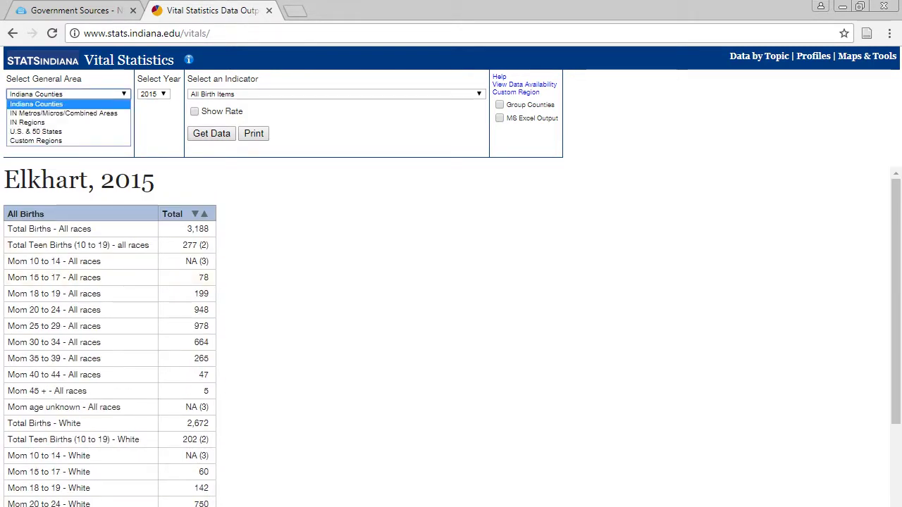
{"action": "left_click", "coordinate": [35, 131]}
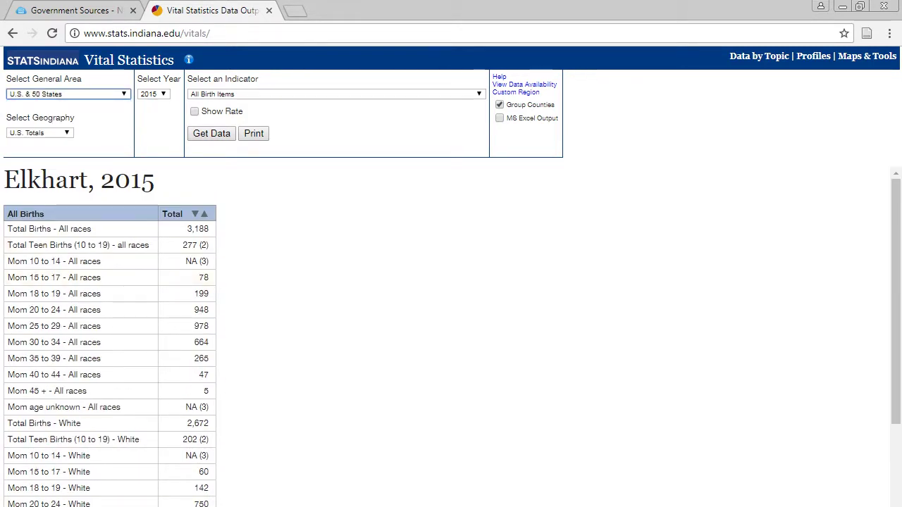
{"action": "left_click", "coordinate": [211, 133]}
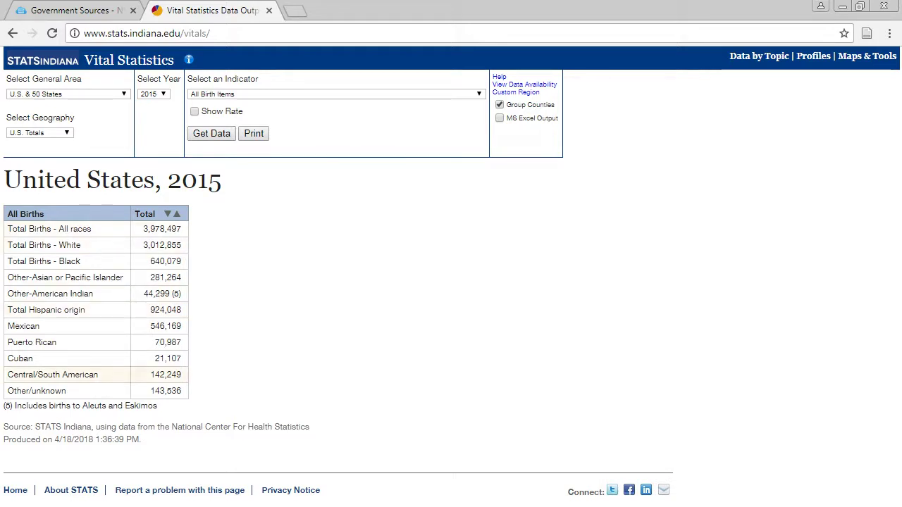
{"action": "left_click_drag", "start_coordinate": [172, 427], "coordinate": [309, 427]}
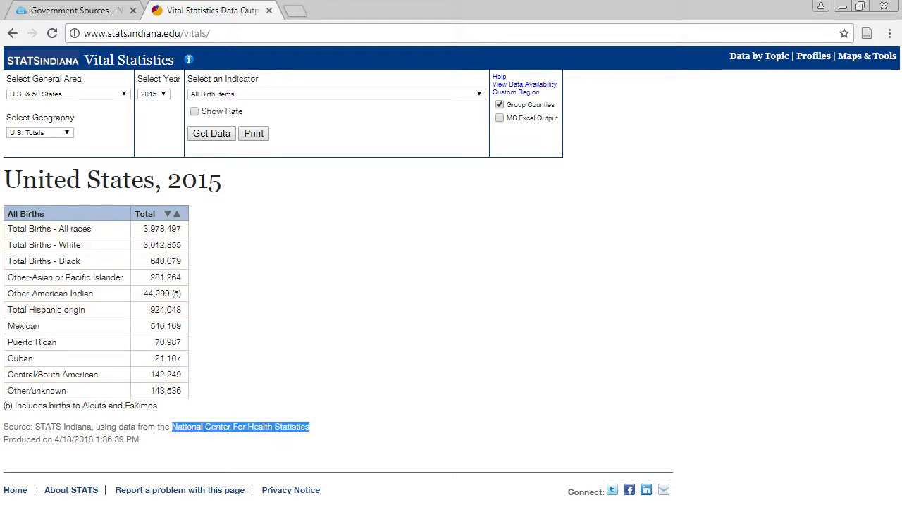
{"action": "left_click", "coordinate": [310, 427]}
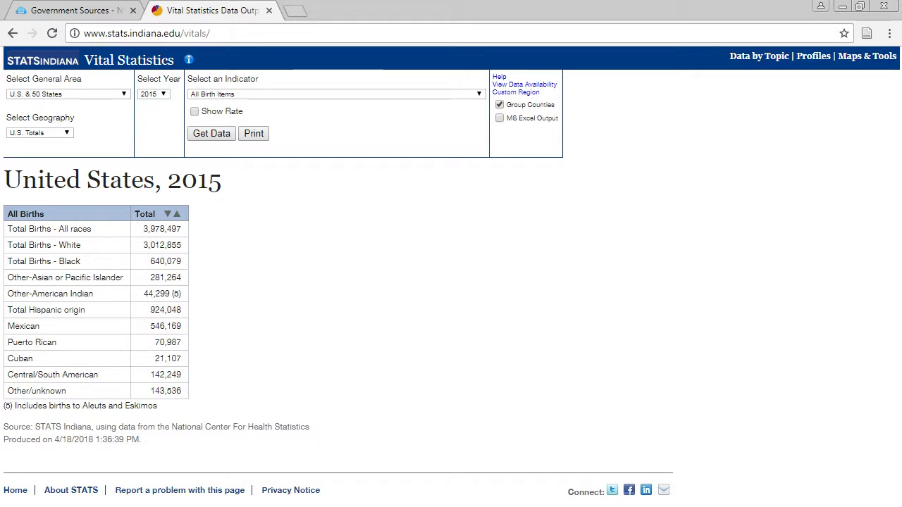
Step: Close the vital statistics page and open Elkhart County data from County Health Rankings & Roadmaps in the library guide
{"action": "left_click", "coordinate": [269, 10]}
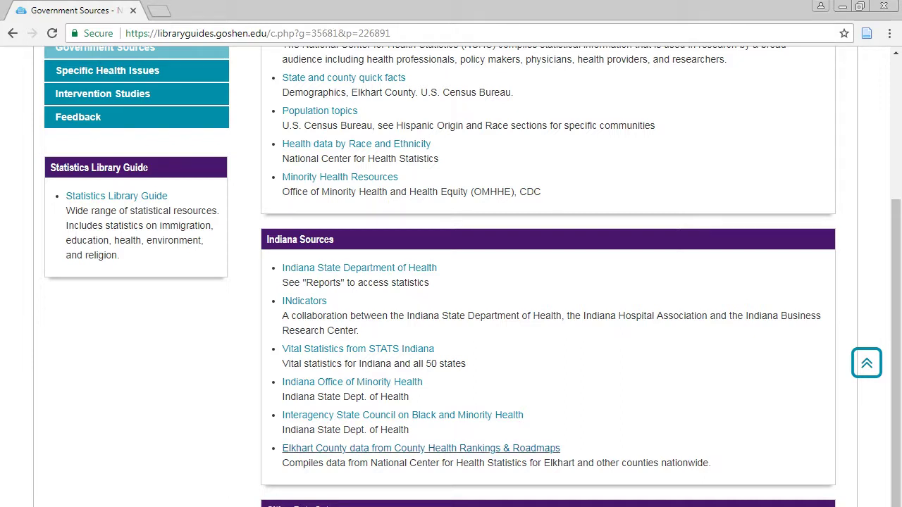
{"action": "left_click", "coordinate": [421, 449]}
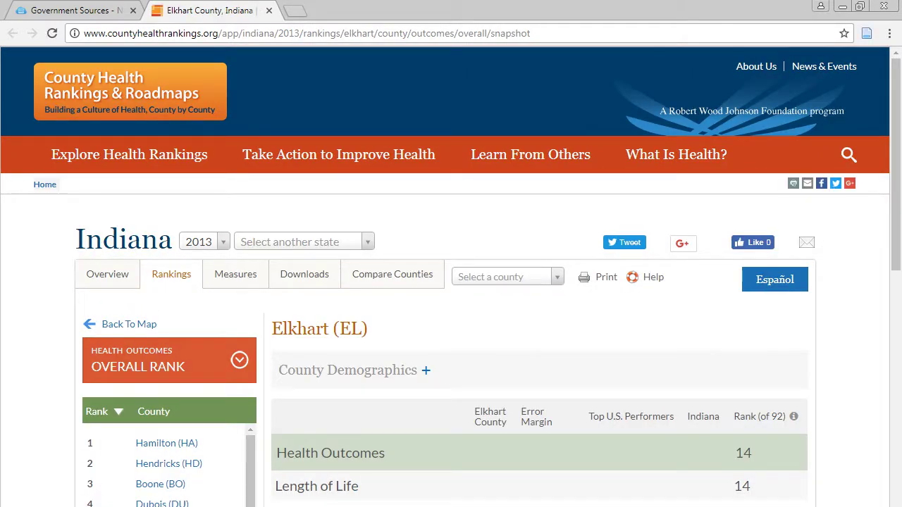
Step: Review Elkhart County's Health Outcomes measures and set the rankings year to 2018
{"action": "scroll", "coordinate": [451, 282], "scroll_direction": "down", "scroll_amount": 1}
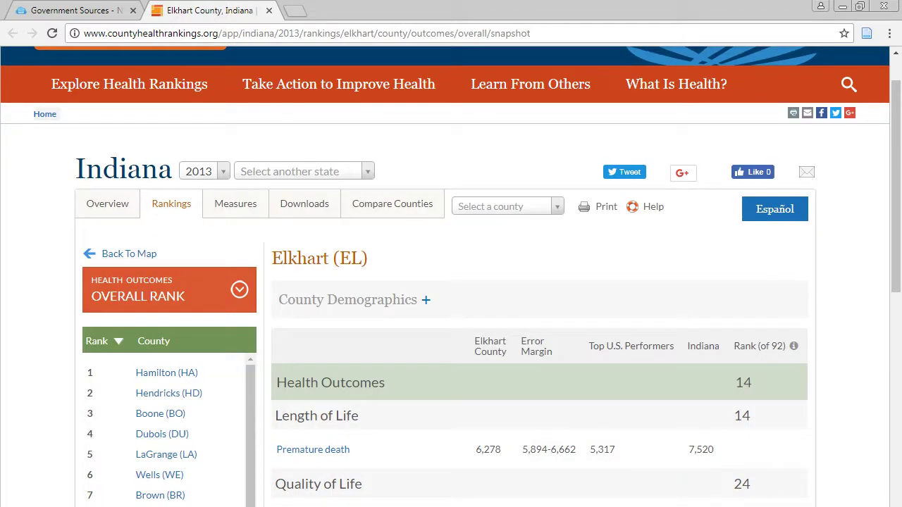
{"action": "scroll", "coordinate": [451, 282], "scroll_direction": "down", "scroll_amount": 1}
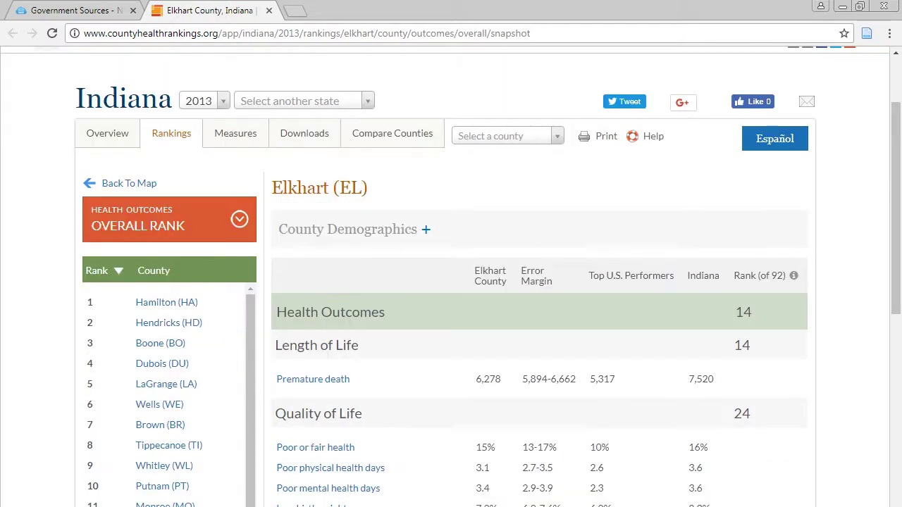
{"action": "scroll", "coordinate": [167, 313], "scroll_direction": "down", "scroll_amount": 2}
{"action": "scroll", "coordinate": [166, 314], "scroll_direction": "up", "scroll_amount": 1}
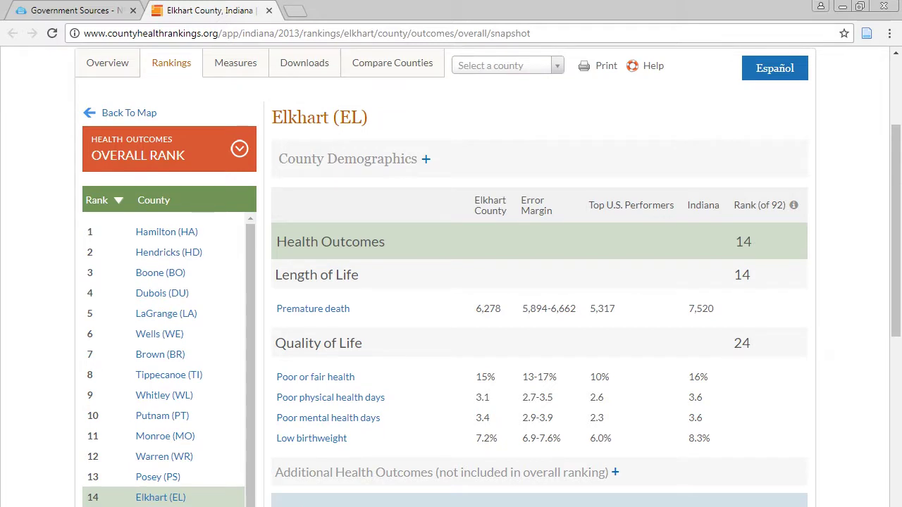
{"action": "scroll", "coordinate": [160, 355], "scroll_direction": "down", "scroll_amount": 1}
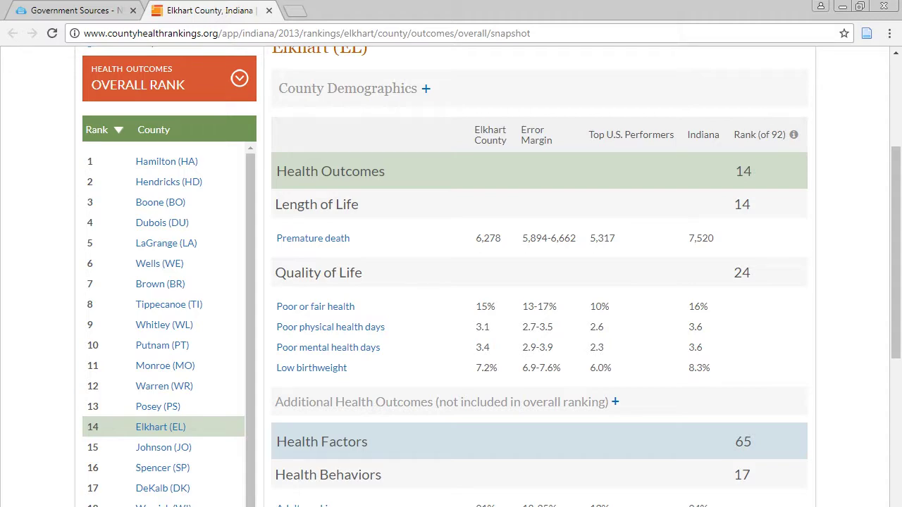
{"action": "scroll", "coordinate": [451, 281], "scroll_direction": "up", "scroll_amount": 1}
{"action": "scroll", "coordinate": [451, 282], "scroll_direction": "up", "scroll_amount": 1}
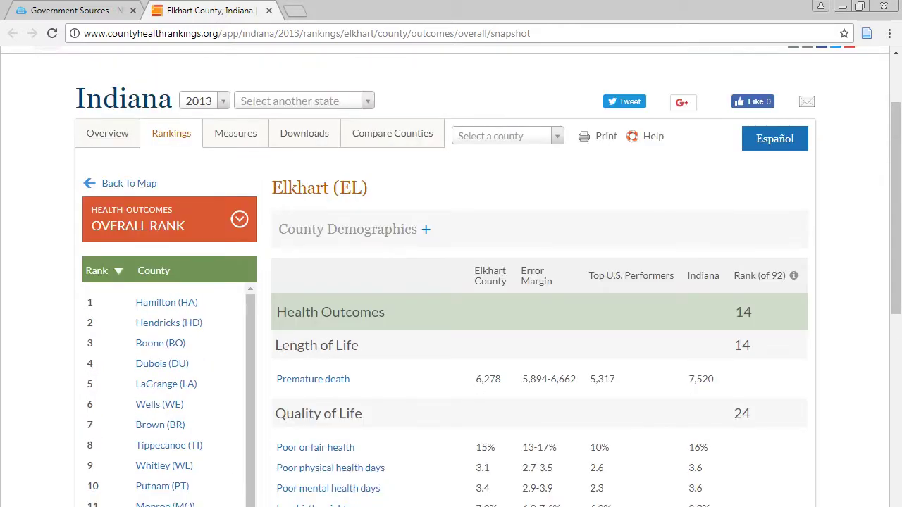
{"action": "left_click", "coordinate": [203, 100]}
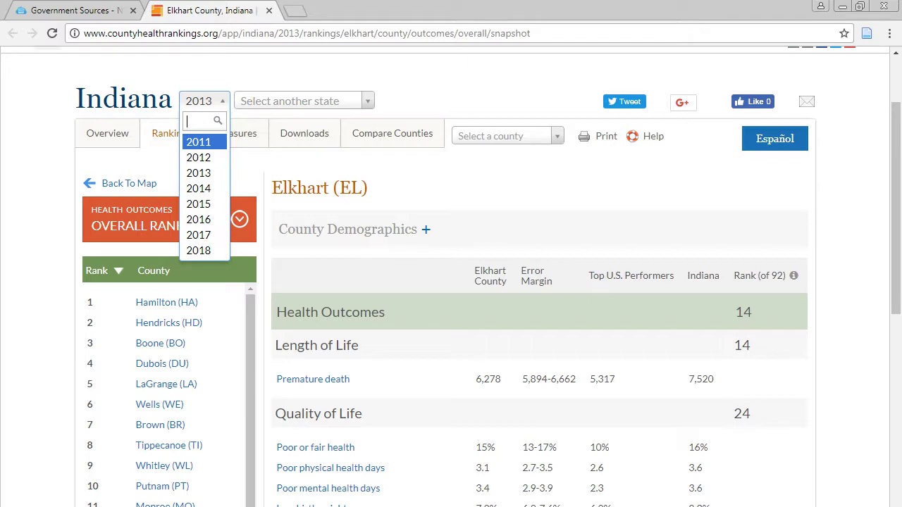
{"action": "left_click", "coordinate": [198, 250]}
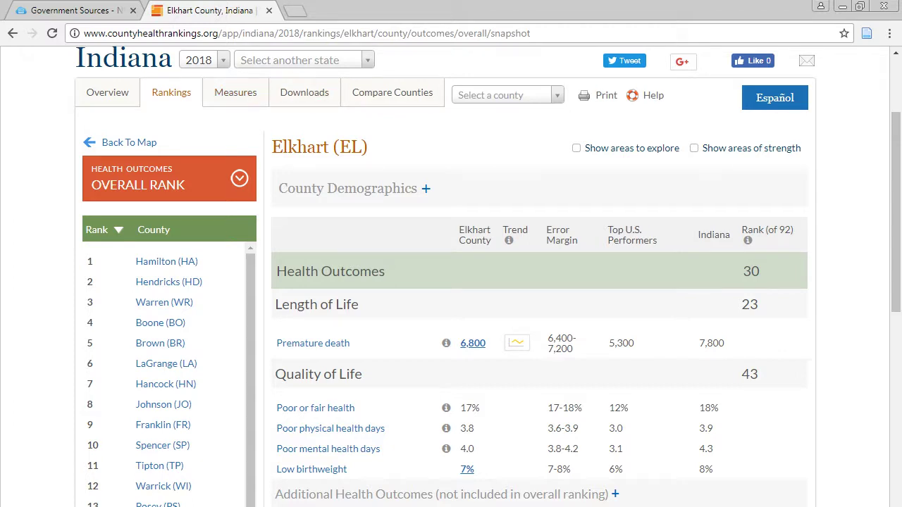
Step: Examine Elkhart's 2018 measures from Health Outcomes through Clinical Care, Social & Economic Factors and Physical Environment, and return to the page's start
{"action": "scroll", "coordinate": [451, 282], "scroll_direction": "down", "scroll_amount": 1}
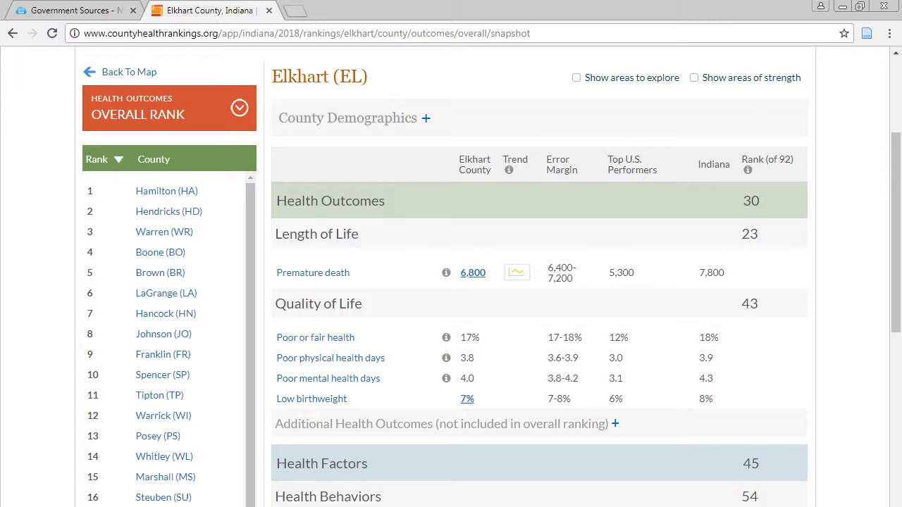
{"action": "scroll", "coordinate": [451, 282], "scroll_direction": "down", "scroll_amount": 2}
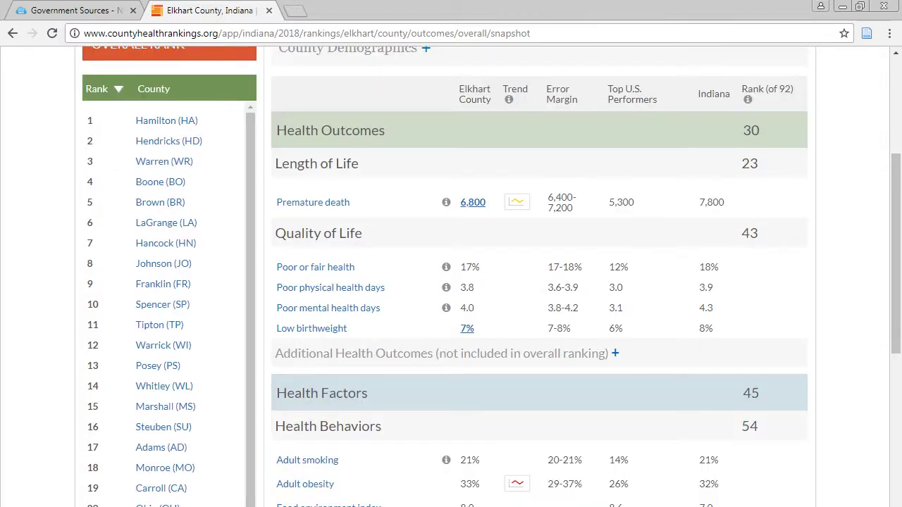
{"action": "scroll", "coordinate": [451, 282], "scroll_direction": "up", "scroll_amount": 1}
{"action": "scroll", "coordinate": [451, 282], "scroll_direction": "down", "scroll_amount": 9}
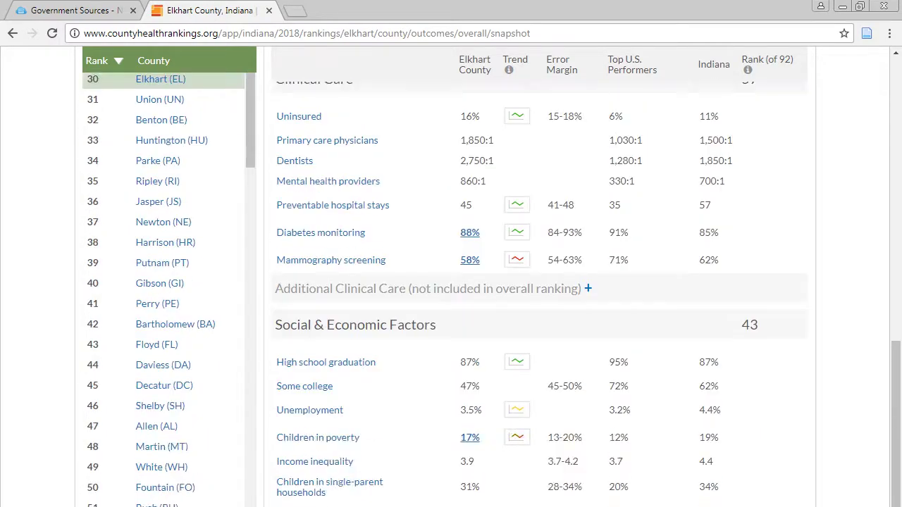
{"action": "scroll", "coordinate": [451, 281], "scroll_direction": "down", "scroll_amount": 4}
{"action": "scroll", "coordinate": [451, 282], "scroll_direction": "up", "scroll_amount": 1}
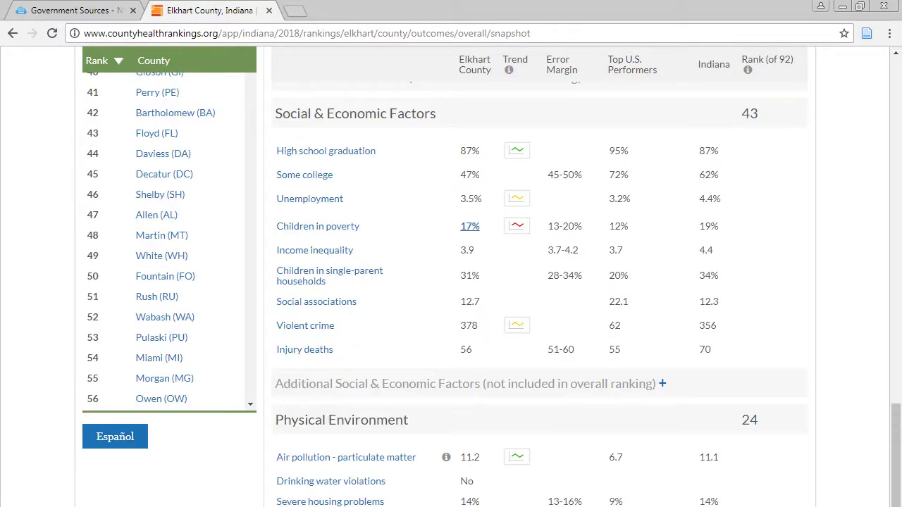
{"action": "scroll", "coordinate": [451, 282], "scroll_direction": "down", "scroll_amount": 3}
{"action": "scroll", "coordinate": [451, 282], "scroll_direction": "up", "scroll_amount": 3}
{"action": "scroll", "coordinate": [451, 282], "scroll_direction": "up", "scroll_amount": 8}
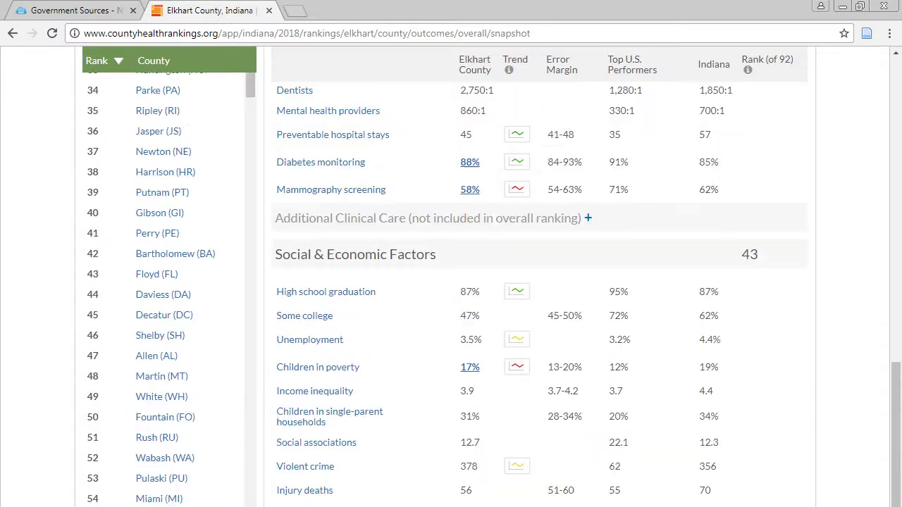
{"action": "scroll", "coordinate": [451, 282], "scroll_direction": "up", "scroll_amount": 10}
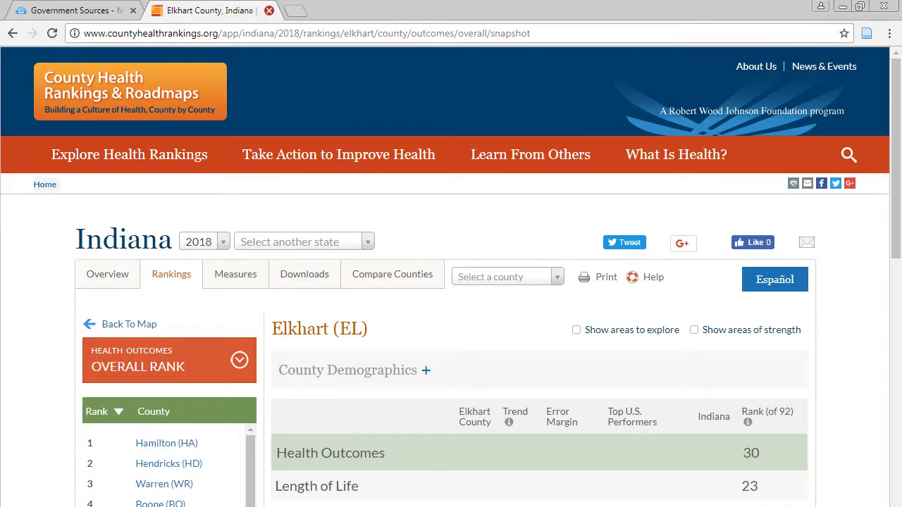
Step: Close the county rankings and open the National Center for Health Statistics (NCHS) from the library guide's Federal Sources
{"action": "left_click", "coordinate": [268, 11]}
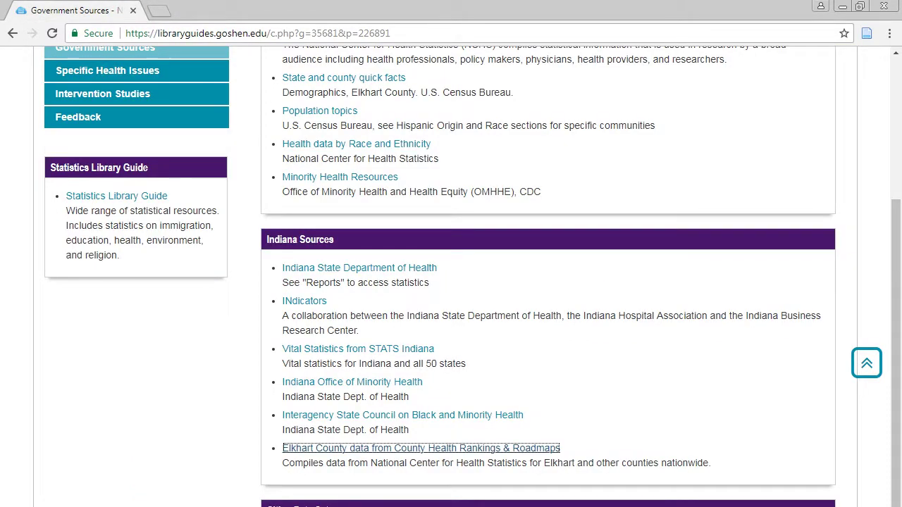
{"action": "scroll", "coordinate": [451, 282], "scroll_direction": "up", "scroll_amount": 1}
{"action": "scroll", "coordinate": [451, 282], "scroll_direction": "up", "scroll_amount": 2}
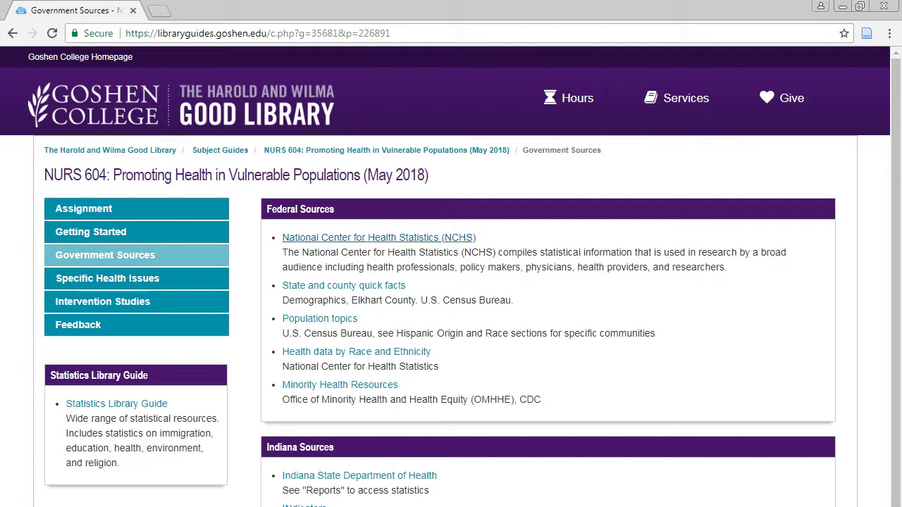
{"action": "left_click", "coordinate": [379, 237]}
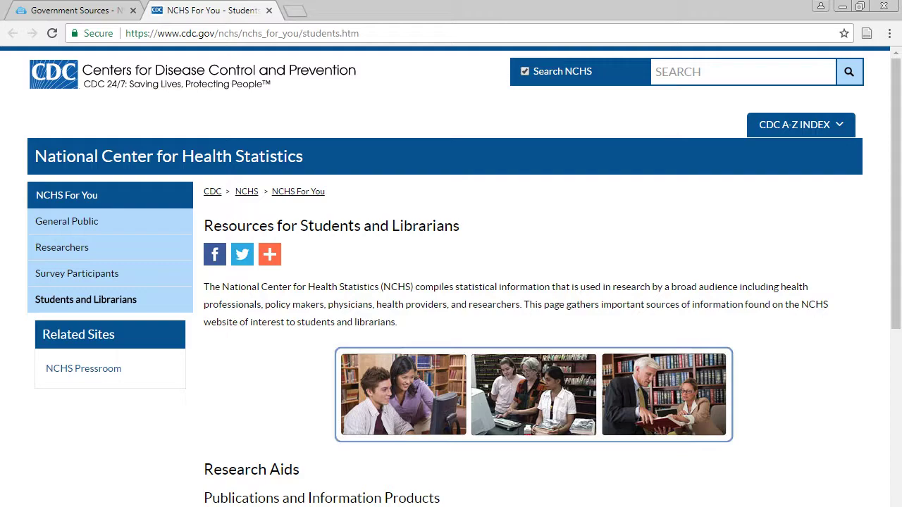
Step: Open FastStats: Statistics by Topic from the Data and Statistics by Topic section of the NCHS Resources for Students and Librarians page
{"action": "scroll", "coordinate": [451, 282], "scroll_direction": "down", "scroll_amount": 5}
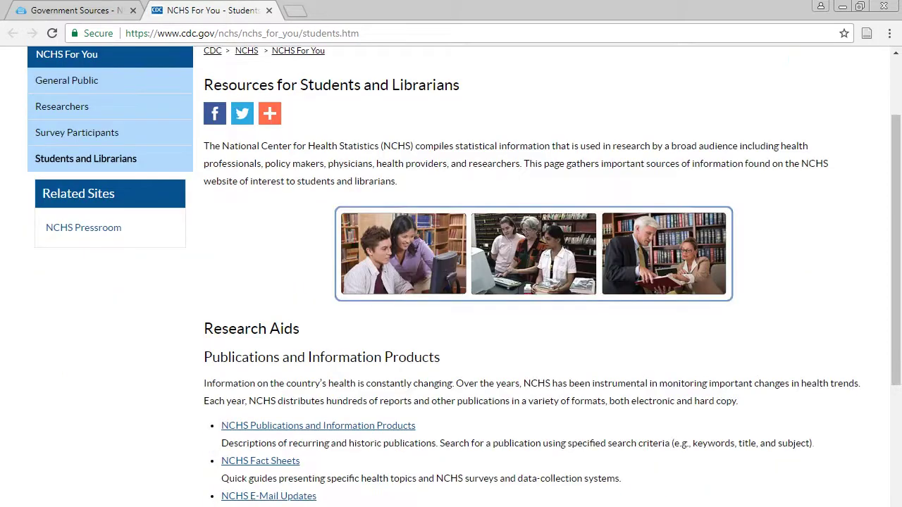
{"action": "scroll", "coordinate": [451, 282], "scroll_direction": "down", "scroll_amount": 2}
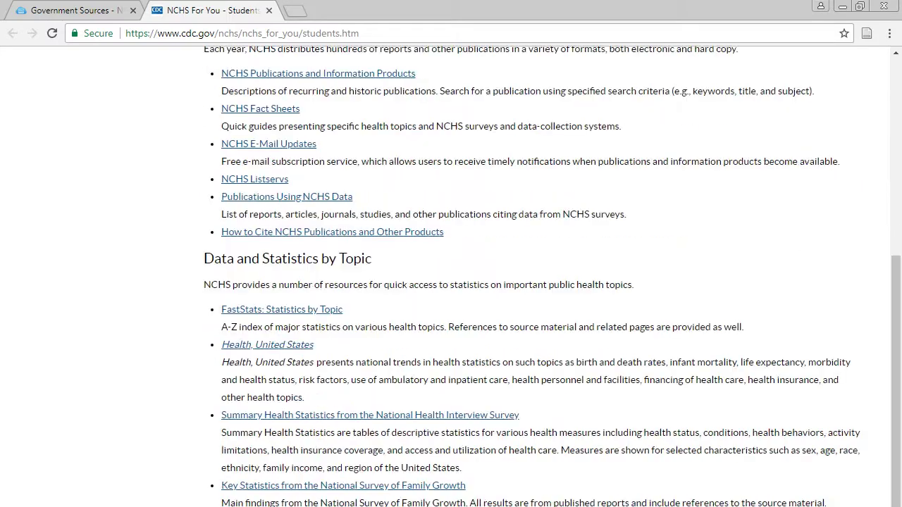
{"action": "left_click_drag", "start_coordinate": [204, 259], "coordinate": [372, 258]}
{"action": "left_click", "coordinate": [281, 309]}
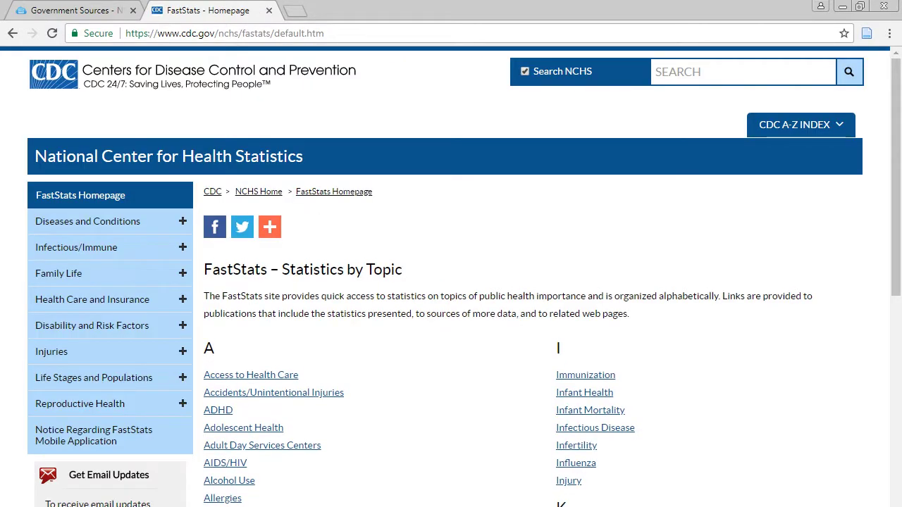
Step: Find the Births/Natality topic in the alphabetical FastStats list and open it
{"action": "scroll", "coordinate": [451, 282], "scroll_direction": "down", "scroll_amount": 1}
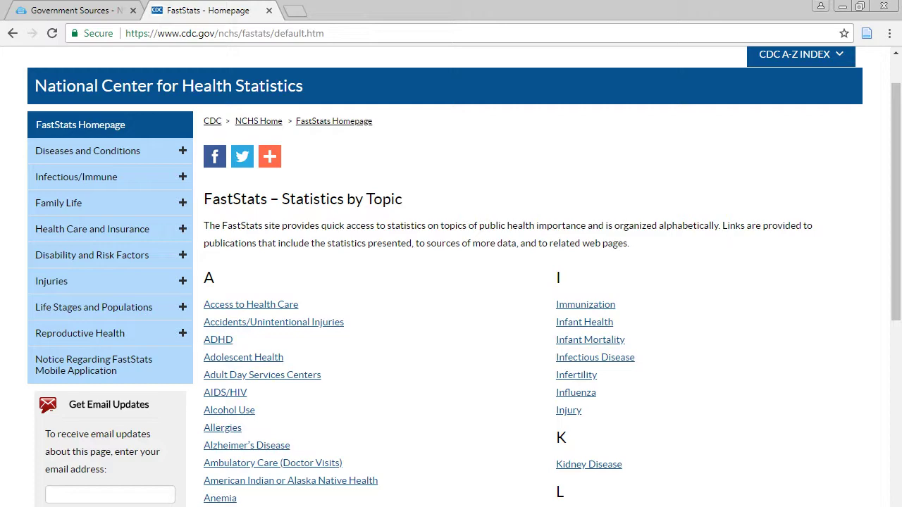
{"action": "scroll", "coordinate": [451, 282], "scroll_direction": "down", "scroll_amount": 3}
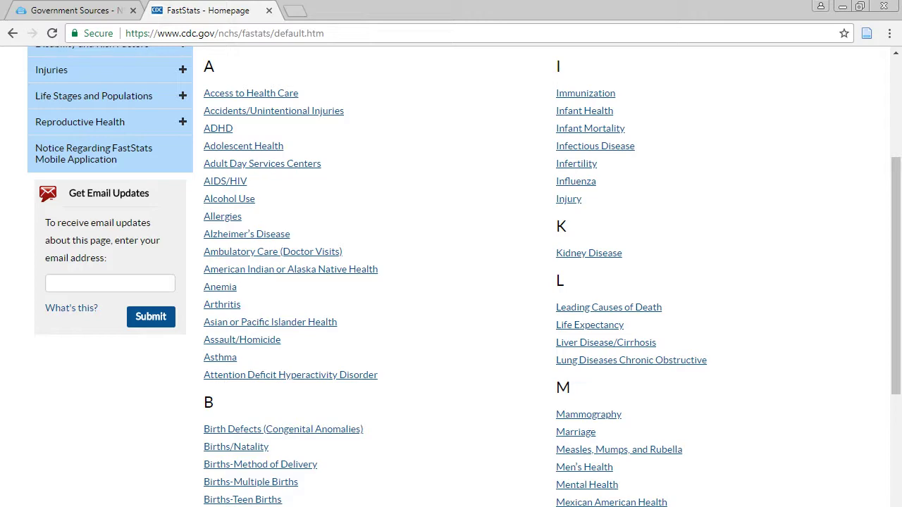
{"action": "left_click", "coordinate": [236, 446]}
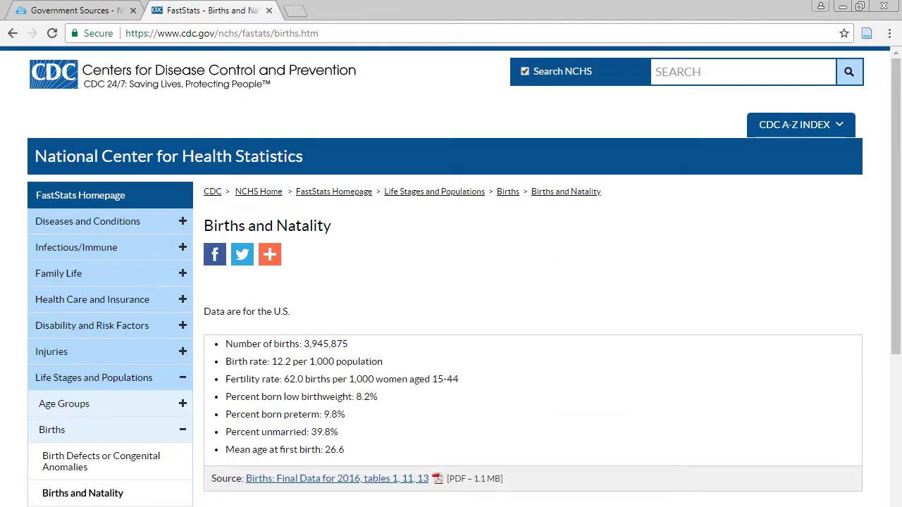
Step: Review the U.S. Births and Natality statistics and return to the NCHS Resources for Students and Librarians page
{"action": "scroll", "coordinate": [451, 282], "scroll_direction": "down", "scroll_amount": 1}
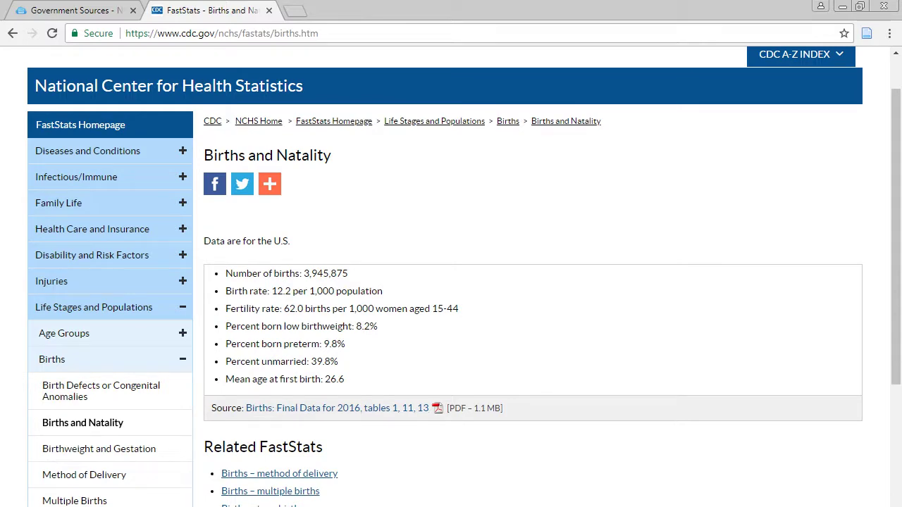
{"action": "scroll", "coordinate": [451, 282], "scroll_direction": "down", "scroll_amount": 4}
{"action": "scroll", "coordinate": [451, 282], "scroll_direction": "up", "scroll_amount": 5}
{"action": "right_click", "coordinate": [343, 388]}
{"action": "left_click", "coordinate": [374, 398]}
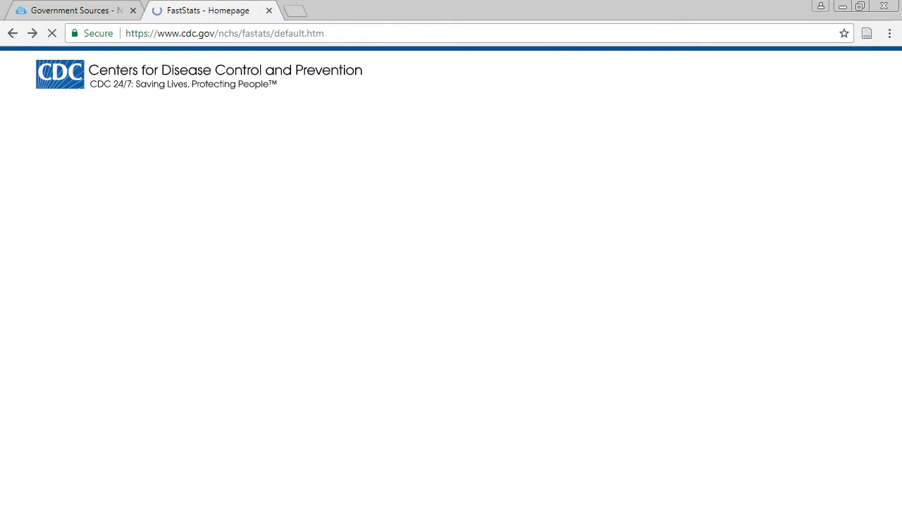
{"action": "right_click", "coordinate": [356, 395]}
{"action": "left_click", "coordinate": [391, 406]}
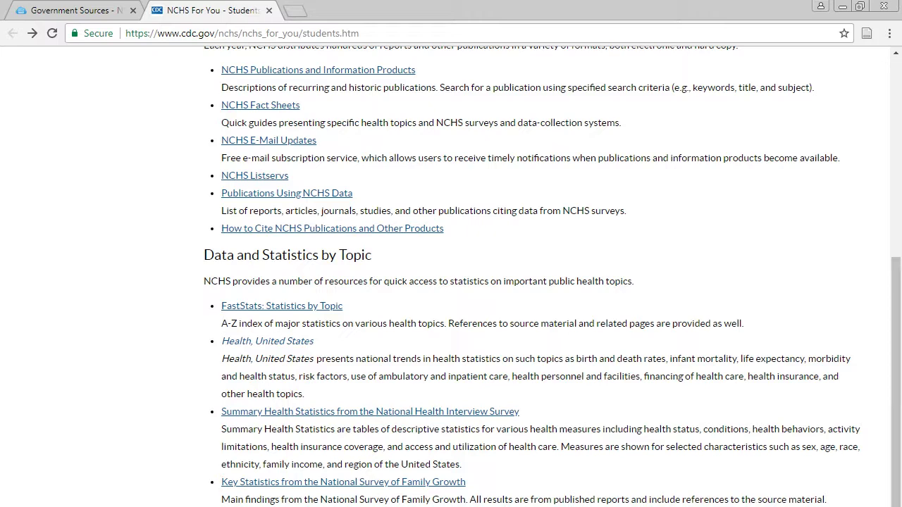
{"action": "scroll", "coordinate": [267, 282], "scroll_direction": "down", "scroll_amount": 1}
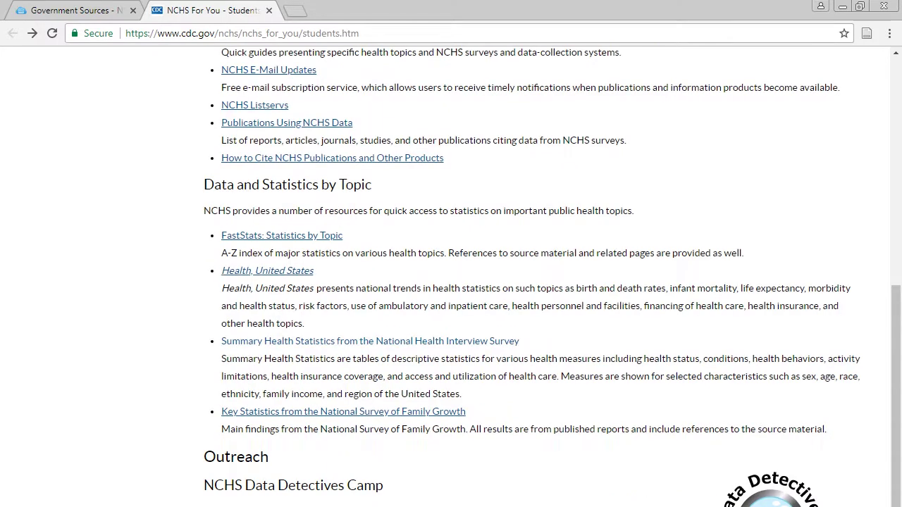
{"action": "left_click", "coordinate": [268, 272]}
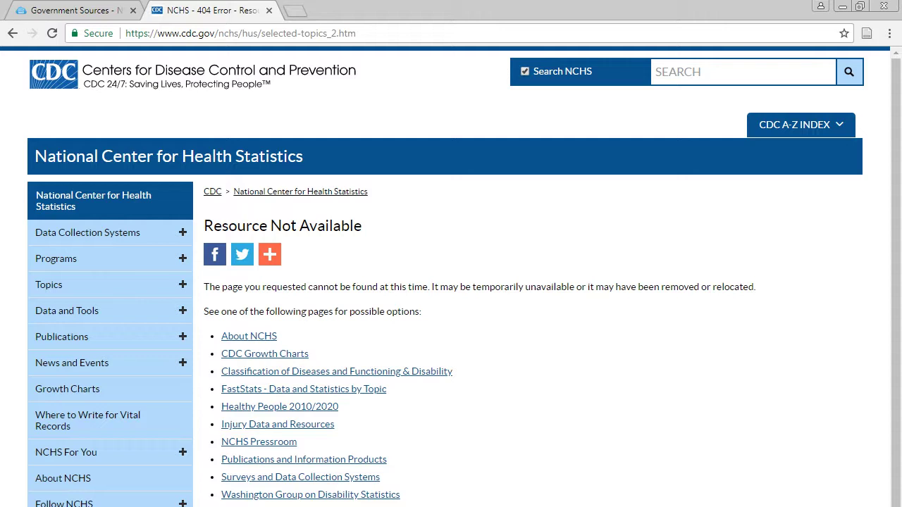
{"action": "left_click", "coordinate": [260, 33]}
{"action": "left_click", "coordinate": [261, 33]}
{"action": "left_click_drag", "start_coordinate": [261, 33], "coordinate": [356, 33]}
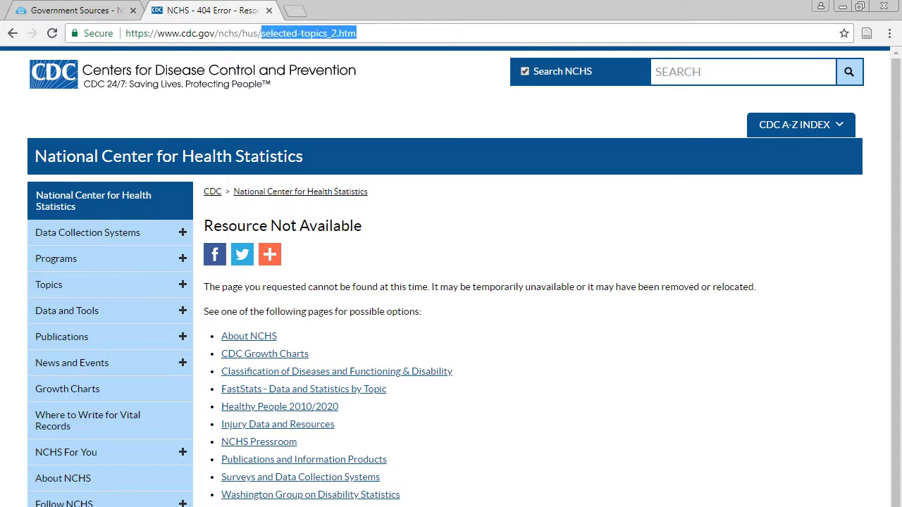
{"action": "key", "text": "BackSpace"}
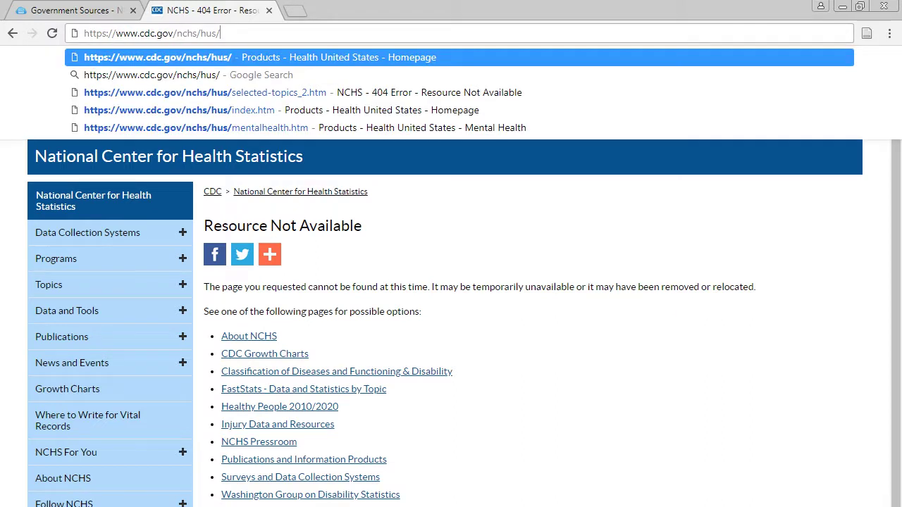
{"action": "key", "text": "Return"}
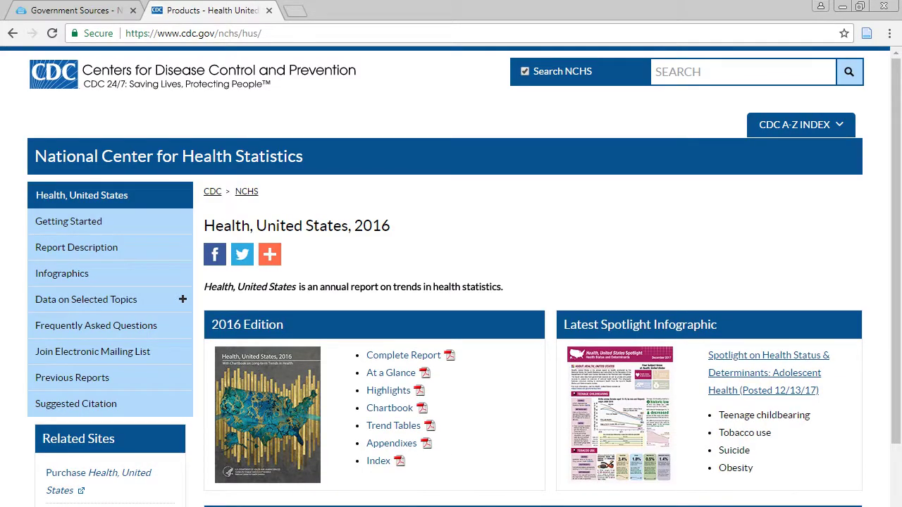
Step: Review the Health, United States, 2016 edition and its data on selected topics, and close it to return to the library guide's source lists
{"action": "scroll", "coordinate": [451, 282], "scroll_direction": "down", "scroll_amount": 2}
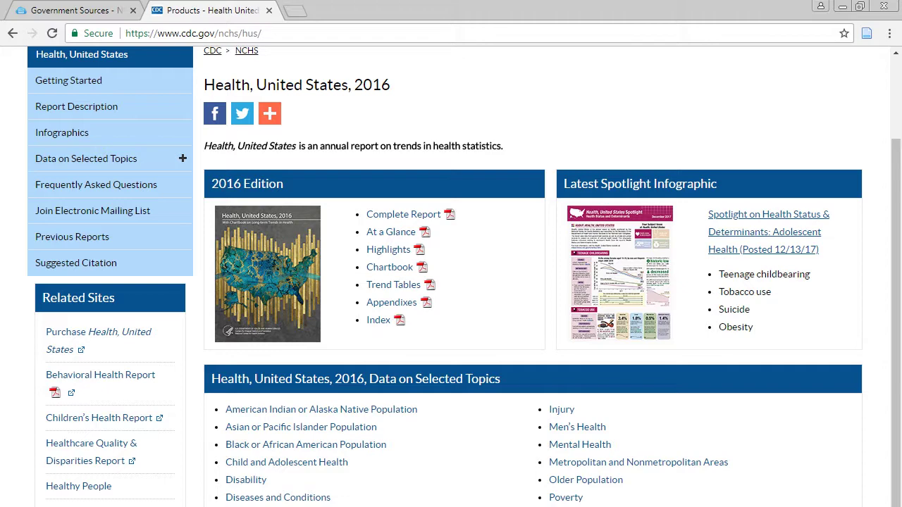
{"action": "scroll", "coordinate": [451, 282], "scroll_direction": "down", "scroll_amount": 3}
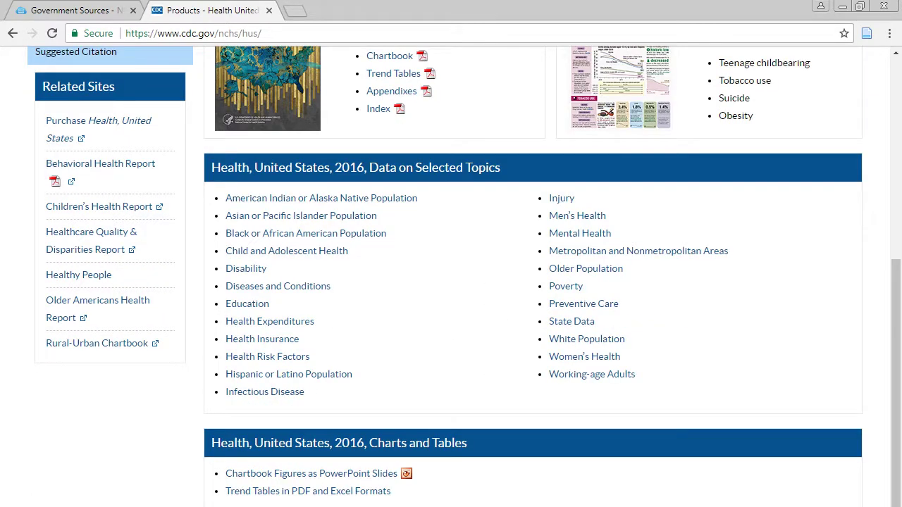
{"action": "scroll", "coordinate": [451, 282], "scroll_direction": "up", "scroll_amount": 5}
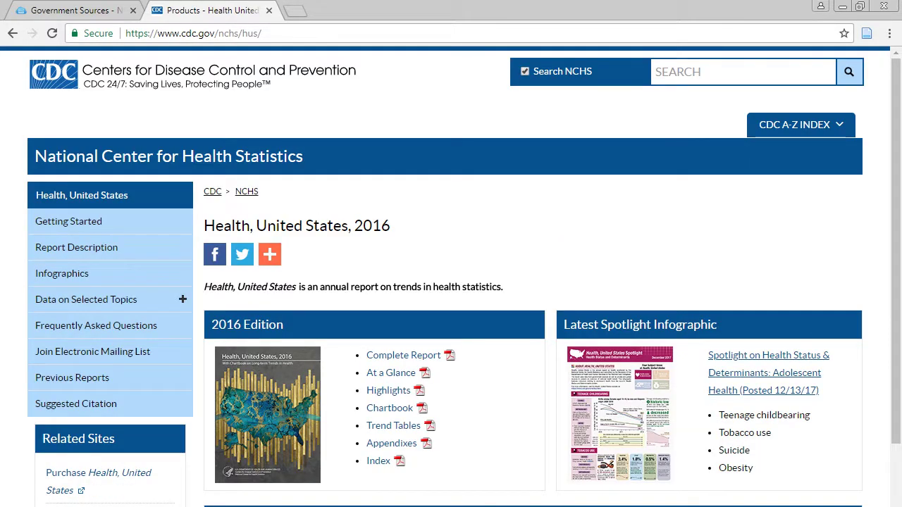
{"action": "left_click", "coordinate": [269, 10]}
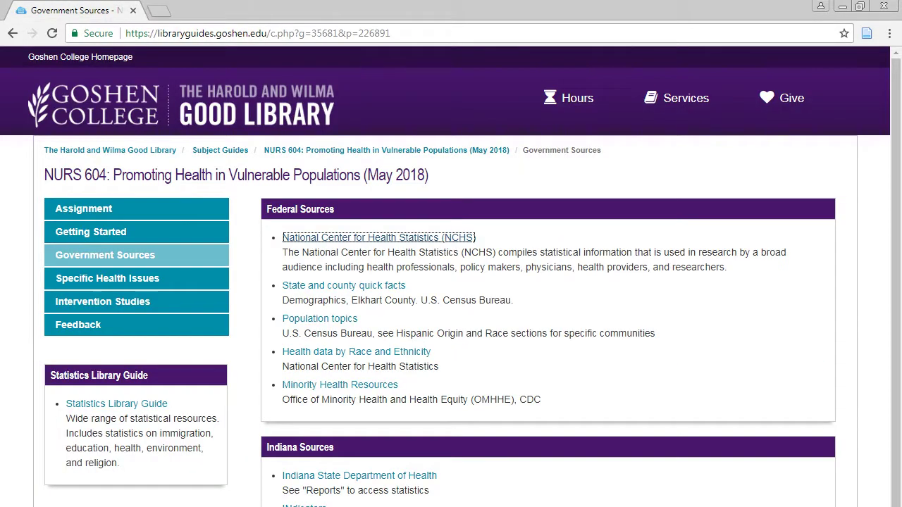
{"action": "scroll", "coordinate": [451, 282], "scroll_direction": "down", "scroll_amount": 2}
{"action": "scroll", "coordinate": [451, 282], "scroll_direction": "down", "scroll_amount": 3}
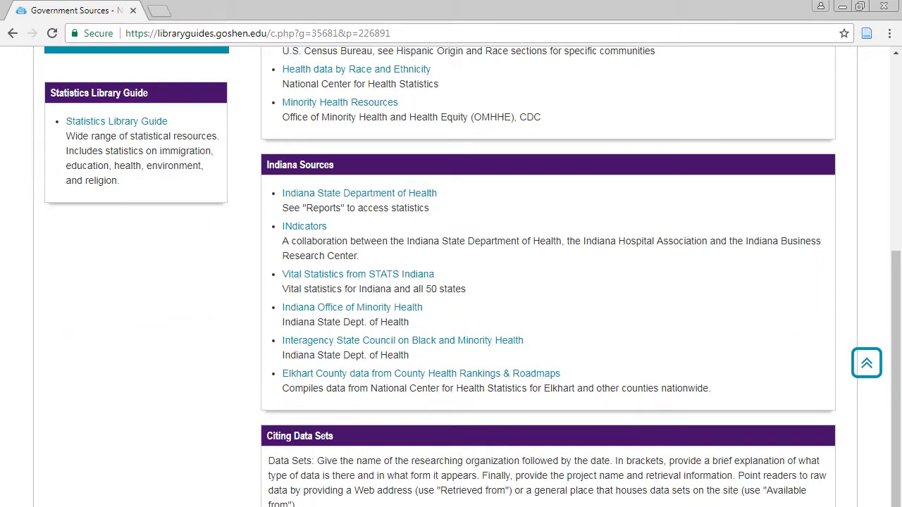
Step: Restore the browser window from full screen and widen it to span the desktop
{"action": "left_click", "coordinate": [860, 5]}
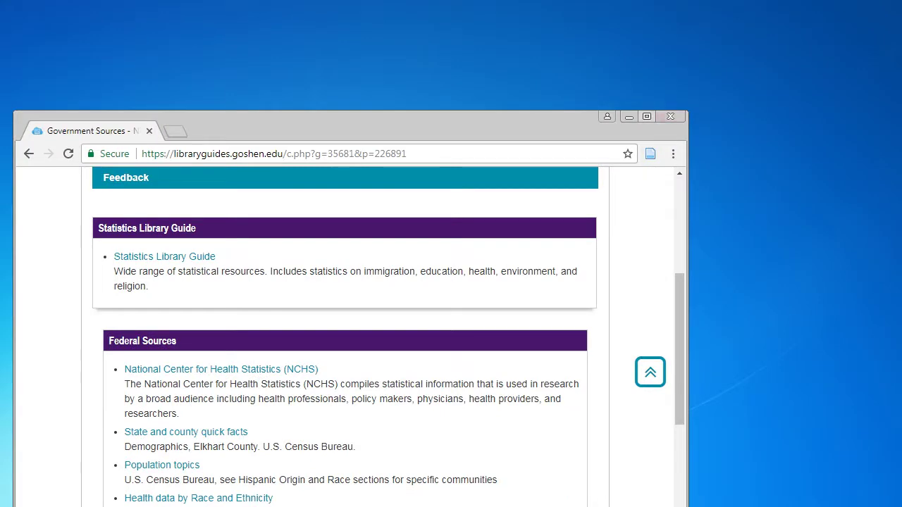
{"action": "left_click_drag", "start_coordinate": [388, 119], "coordinate": [381, 2]}
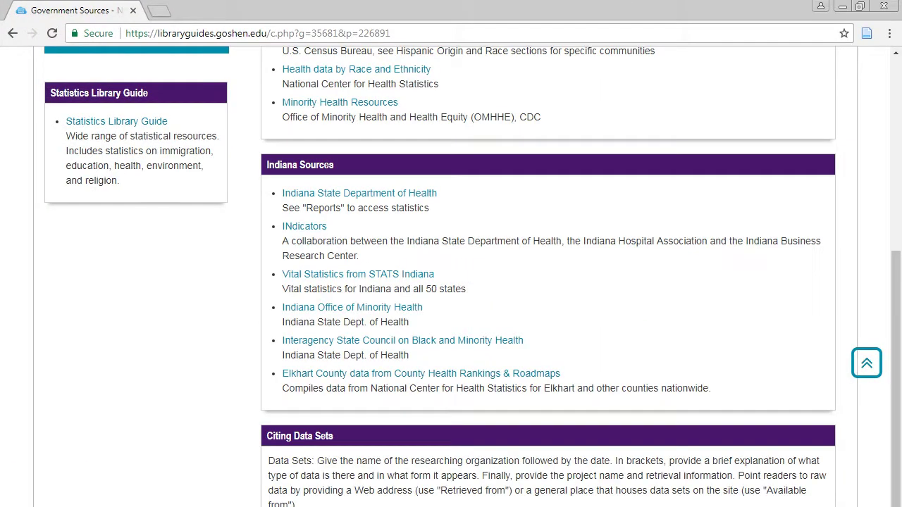
{"action": "left_click", "coordinate": [860, 6]}
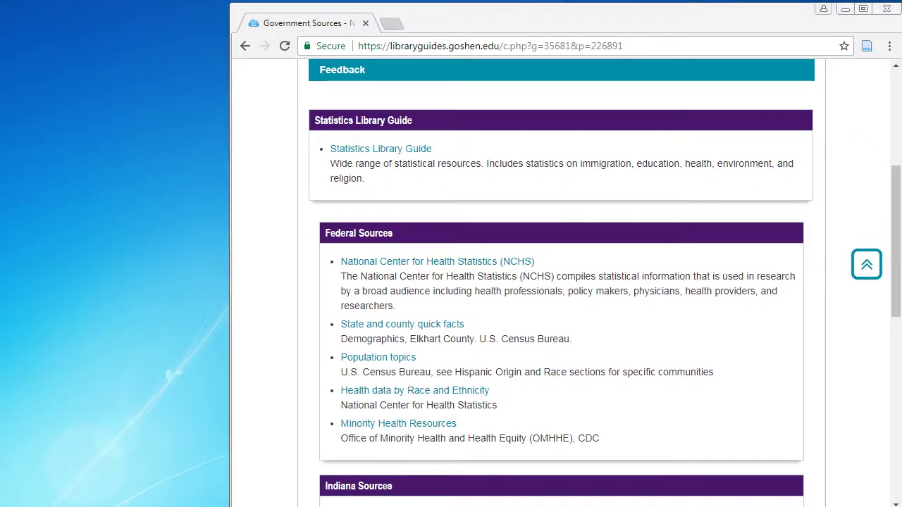
{"action": "key", "text": "super+Up"}
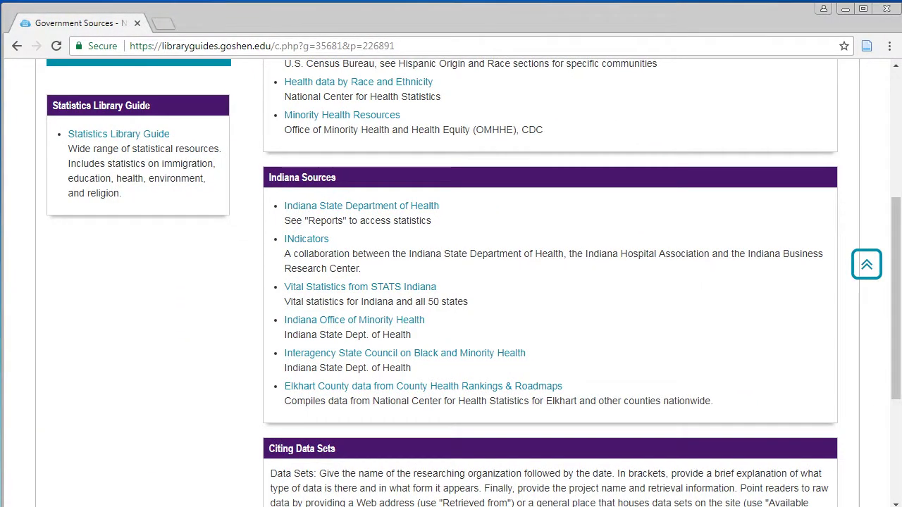
Step: Examine the guide's Citing Data Sets section, highlighting the rightsholder, the United States Department of Housing and Urban Development example and the retrieval address
{"action": "scroll", "coordinate": [451, 282], "scroll_direction": "down", "scroll_amount": 3}
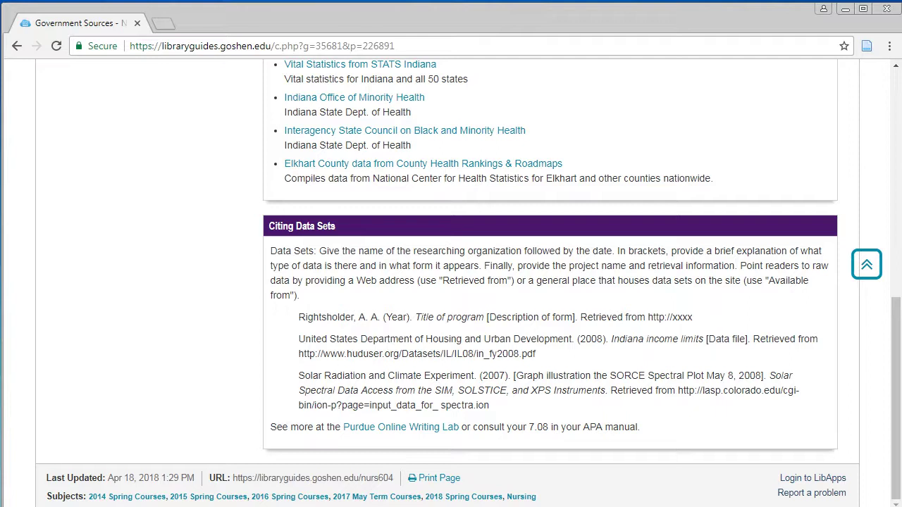
{"action": "left_click_drag", "start_coordinate": [299, 317], "coordinate": [383, 318]}
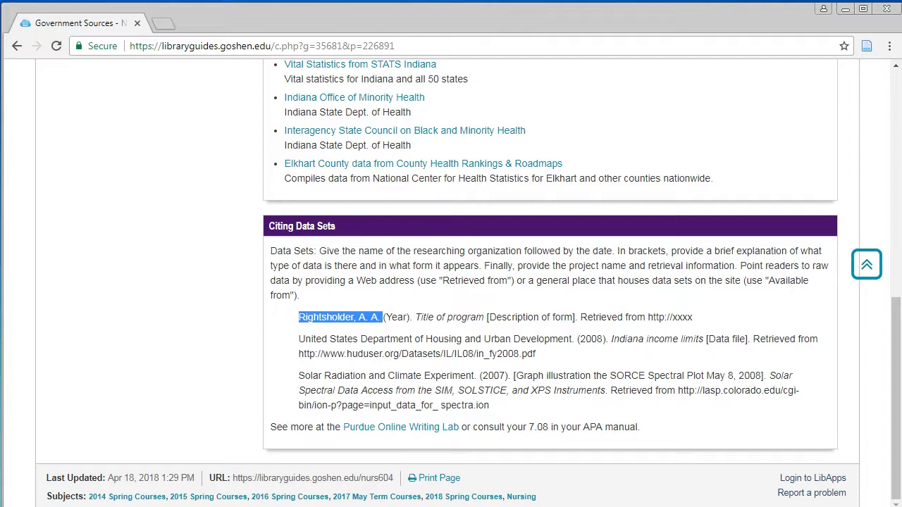
{"action": "left_click", "coordinate": [382, 317]}
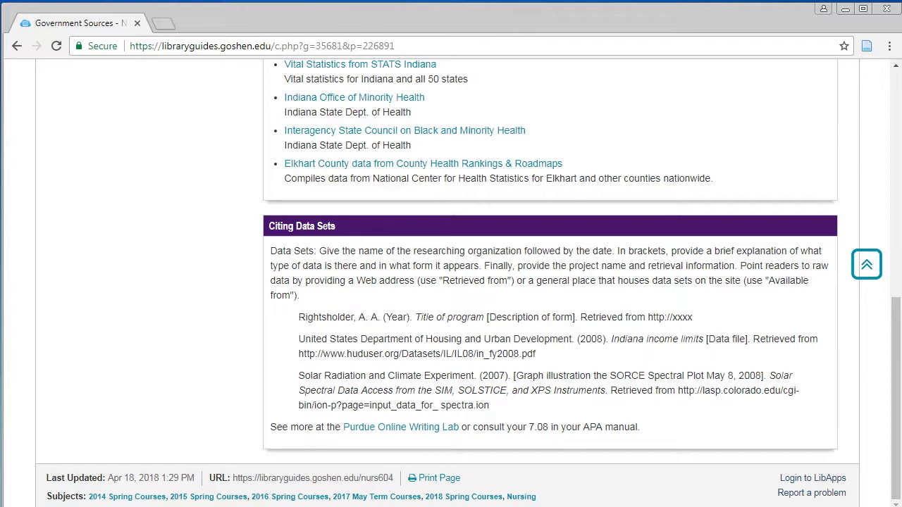
{"action": "left_click_drag", "start_coordinate": [299, 339], "coordinate": [573, 339]}
{"action": "left_click", "coordinate": [572, 339]}
{"action": "left_click_drag", "start_coordinate": [581, 317], "coordinate": [693, 317]}
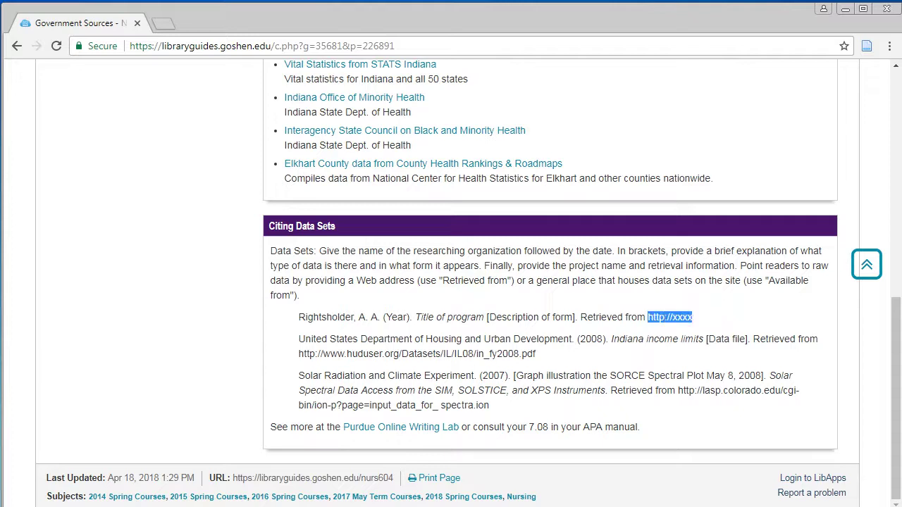